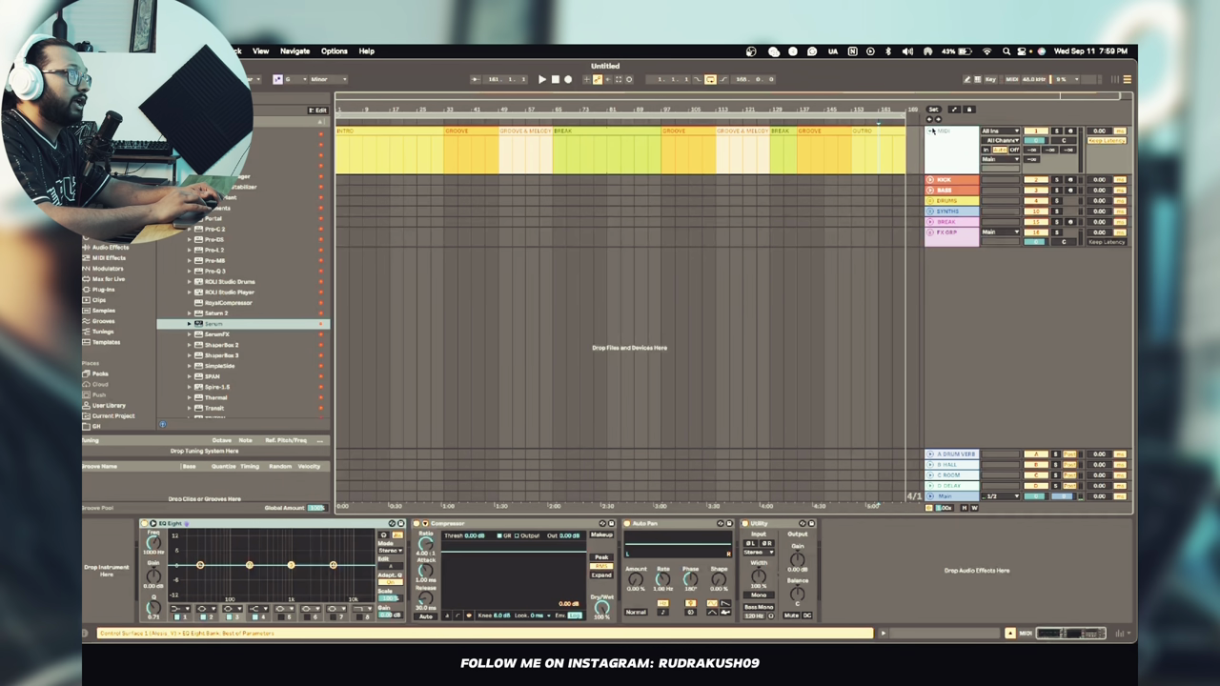
- Collapse the MIDI track that holds the arrangement section clips
left_click(931, 131)
left_click(931, 130)
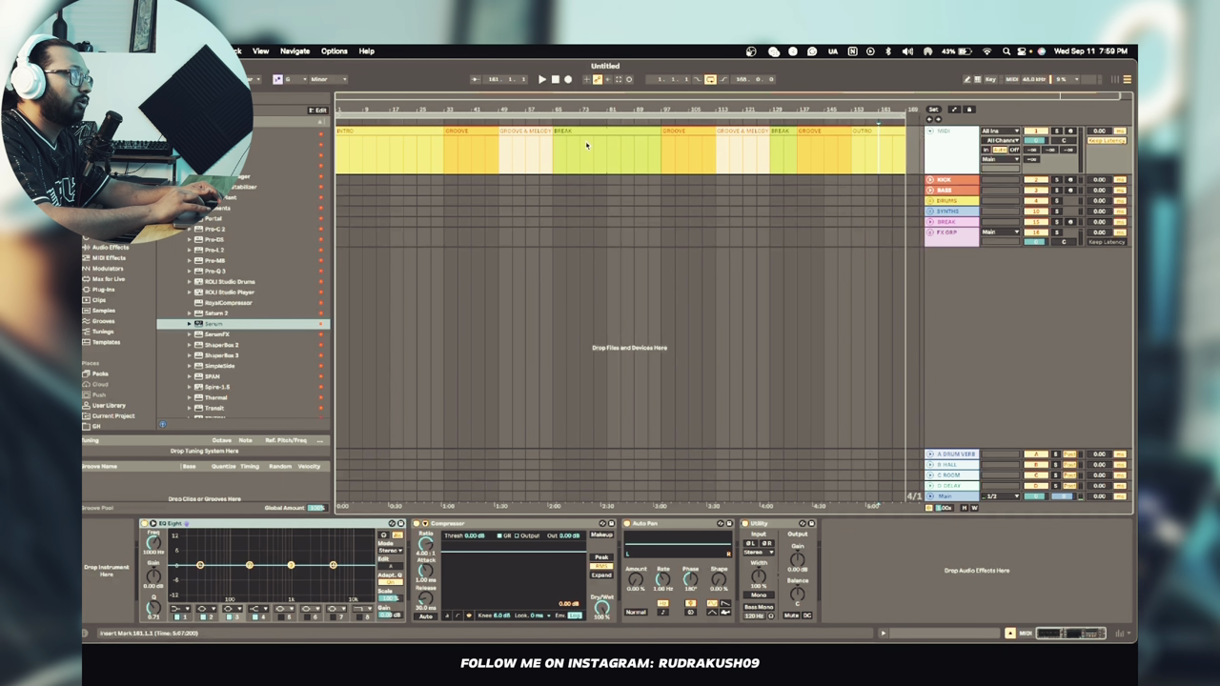
left_click(931, 131)
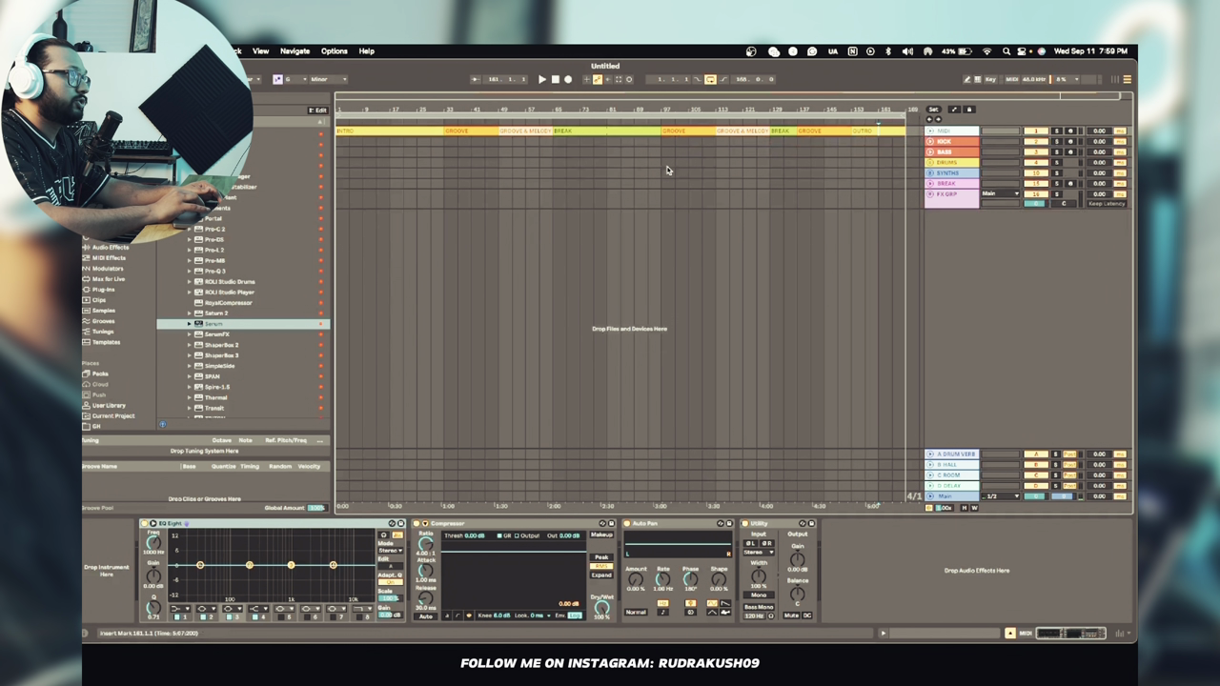
- Examine the arrangement section clips on the MIDI track, from INTRO through the grooves and breaks to OUTRO
left_click(378, 131)
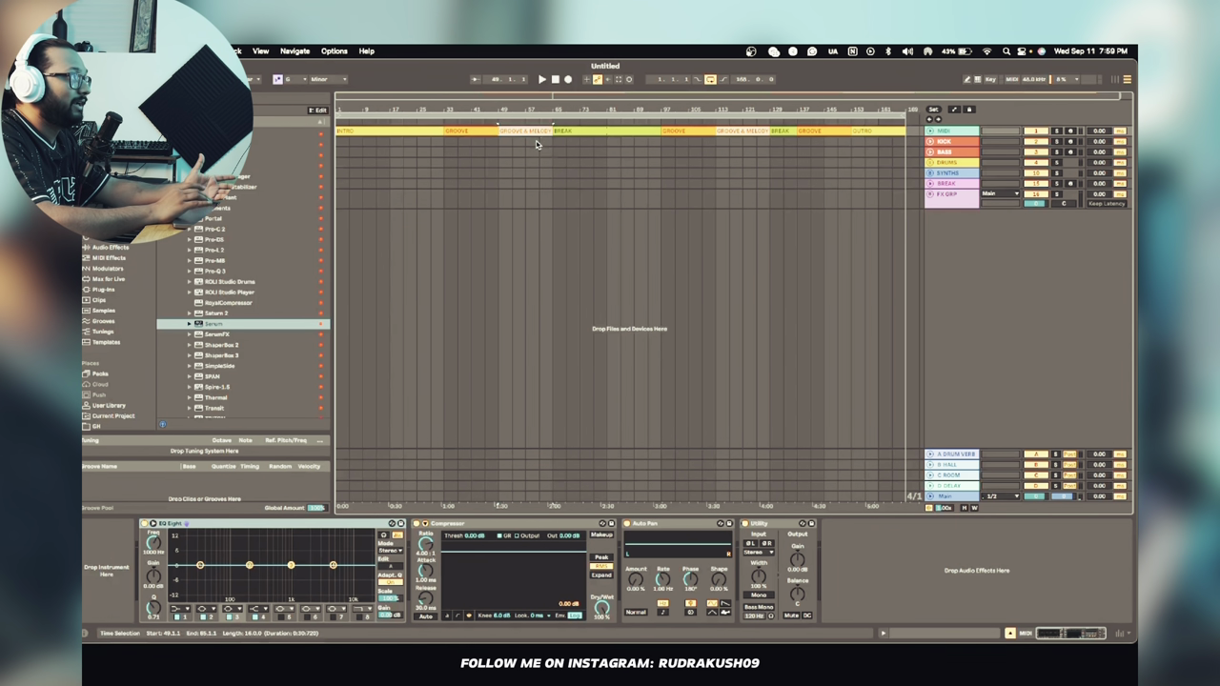
left_click(588, 130)
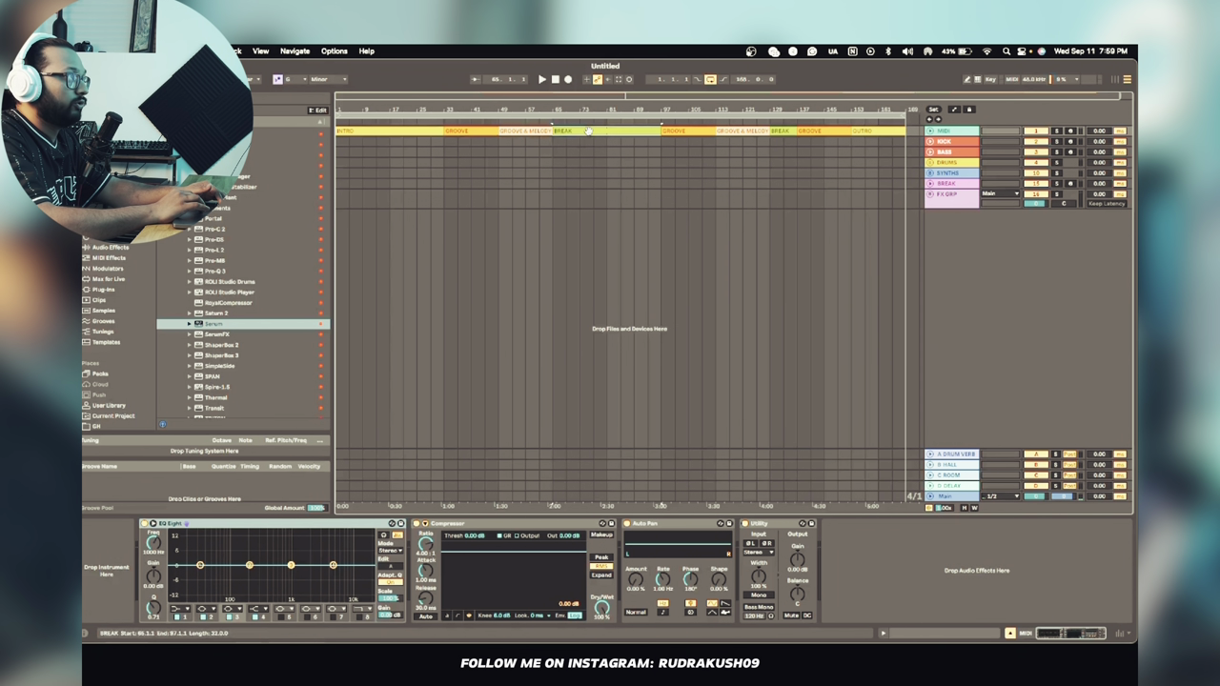
left_click(742, 132)
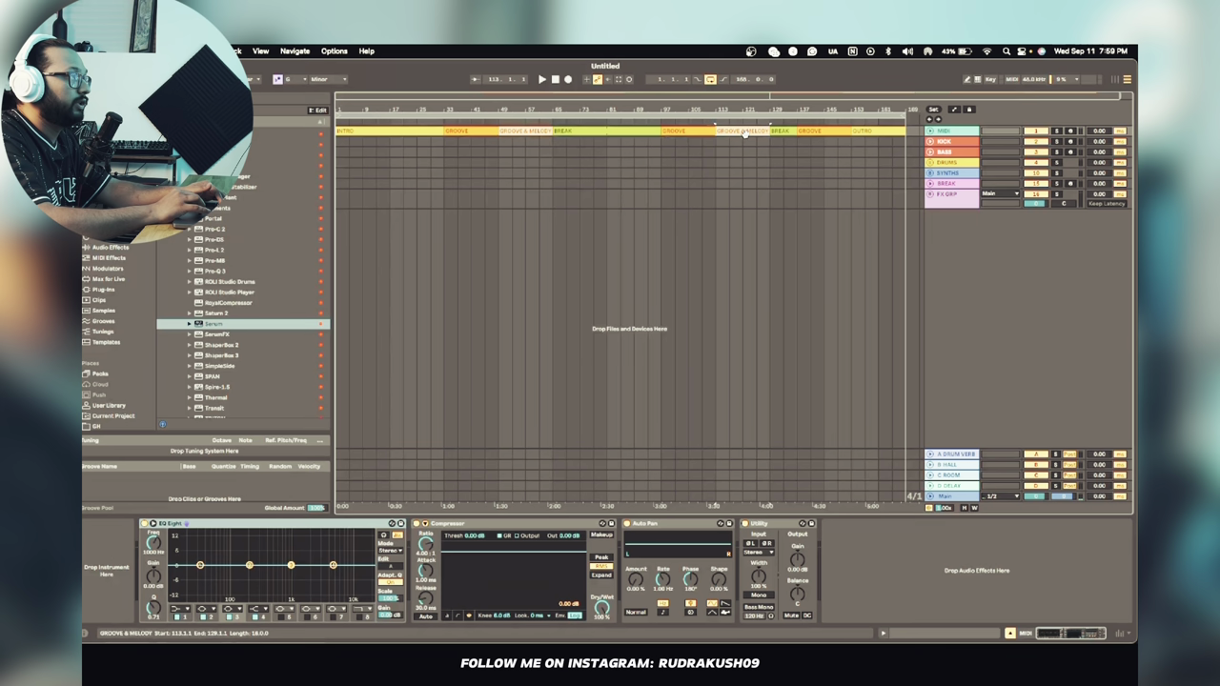
left_click(778, 131)
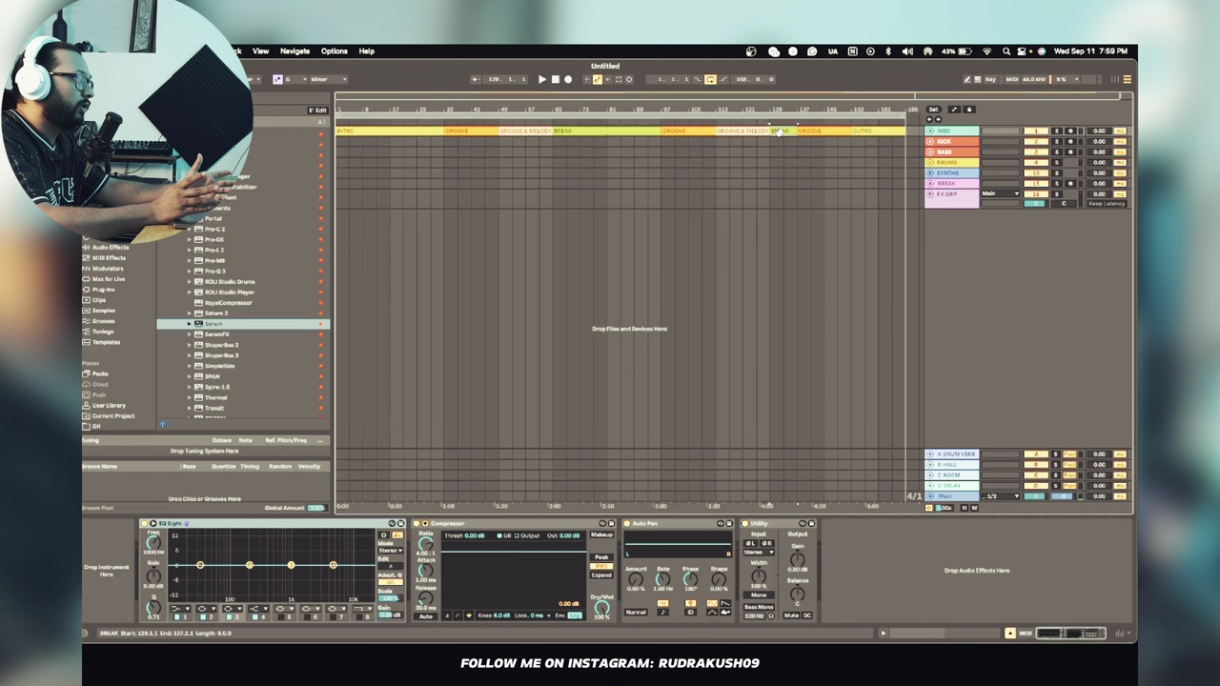
left_click(867, 135)
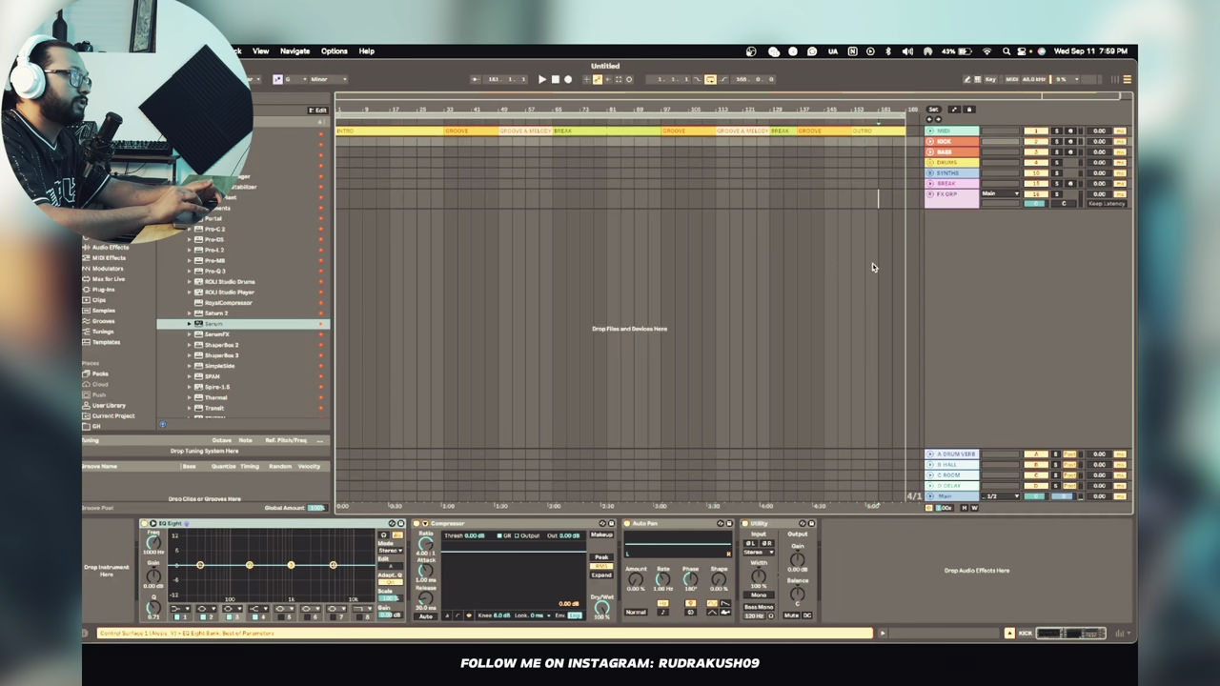
left_click_drag(875, 200, 366, 114)
left_click(487, 229)
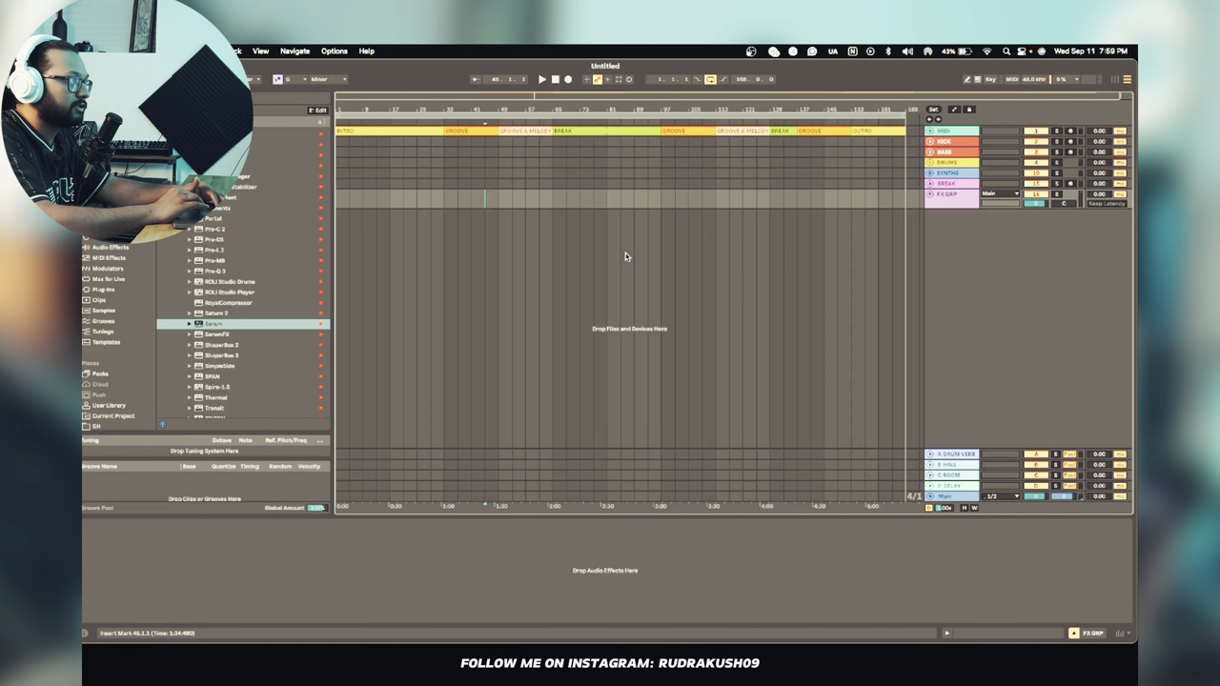
- Expand the KICK track and open the HOUSE folder in the sample library
left_click(941, 141)
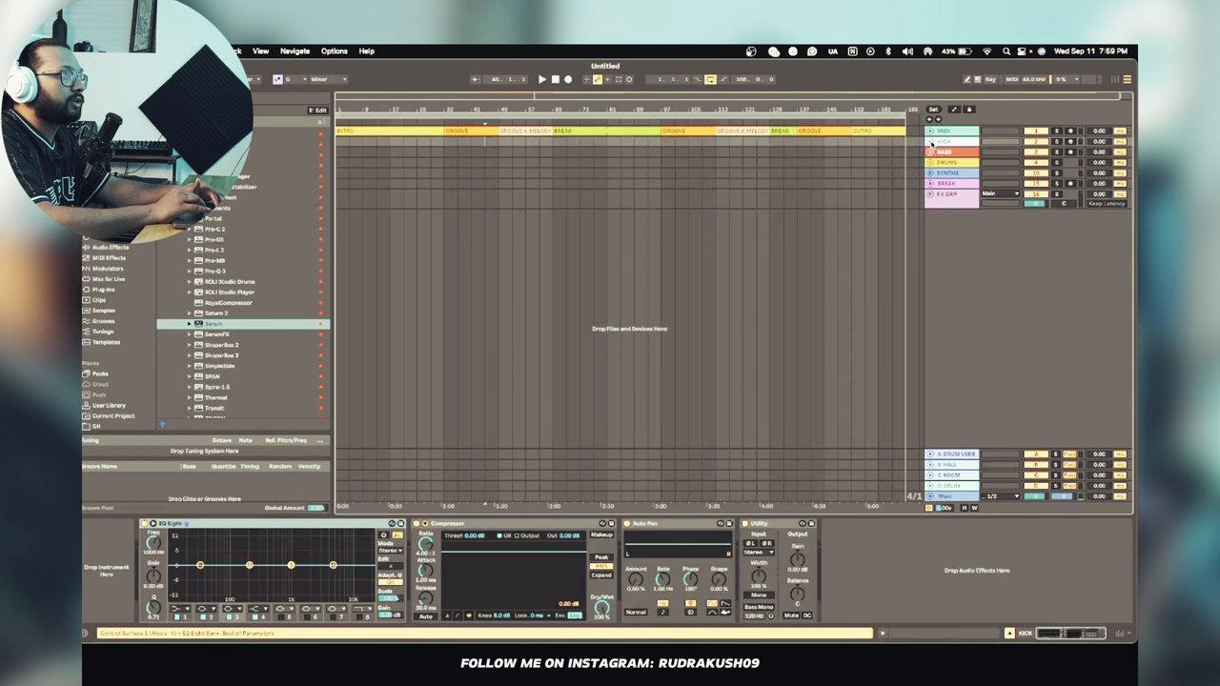
left_click(931, 142)
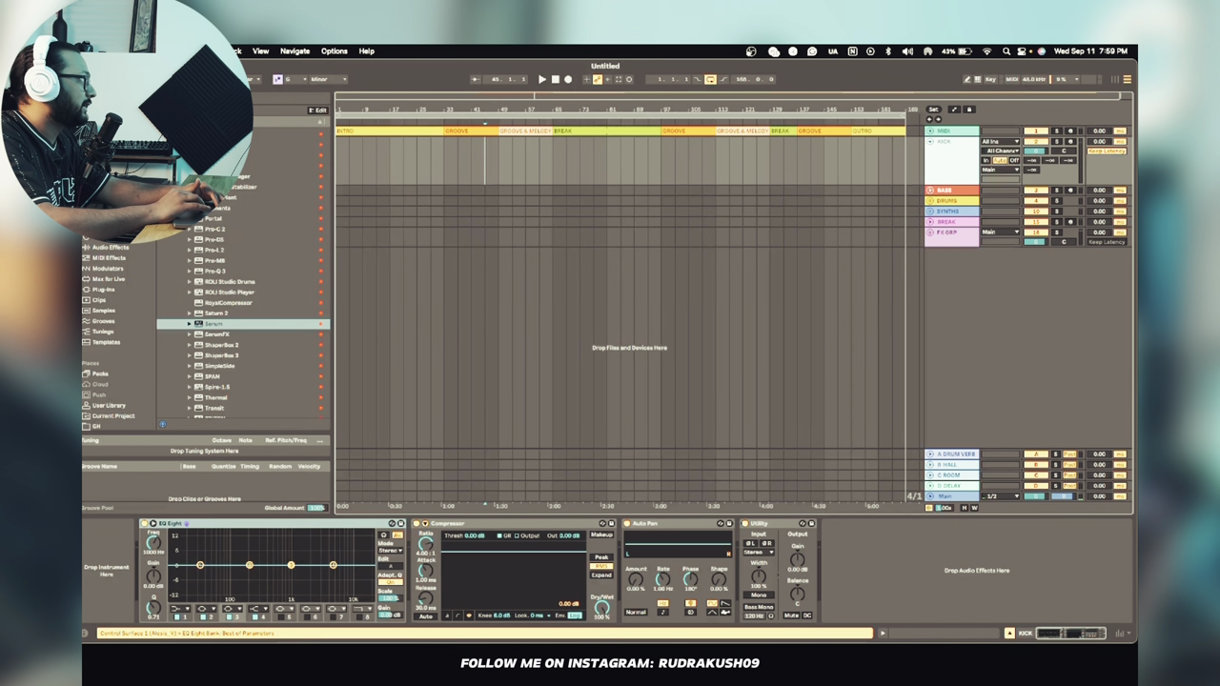
left_click(103, 153)
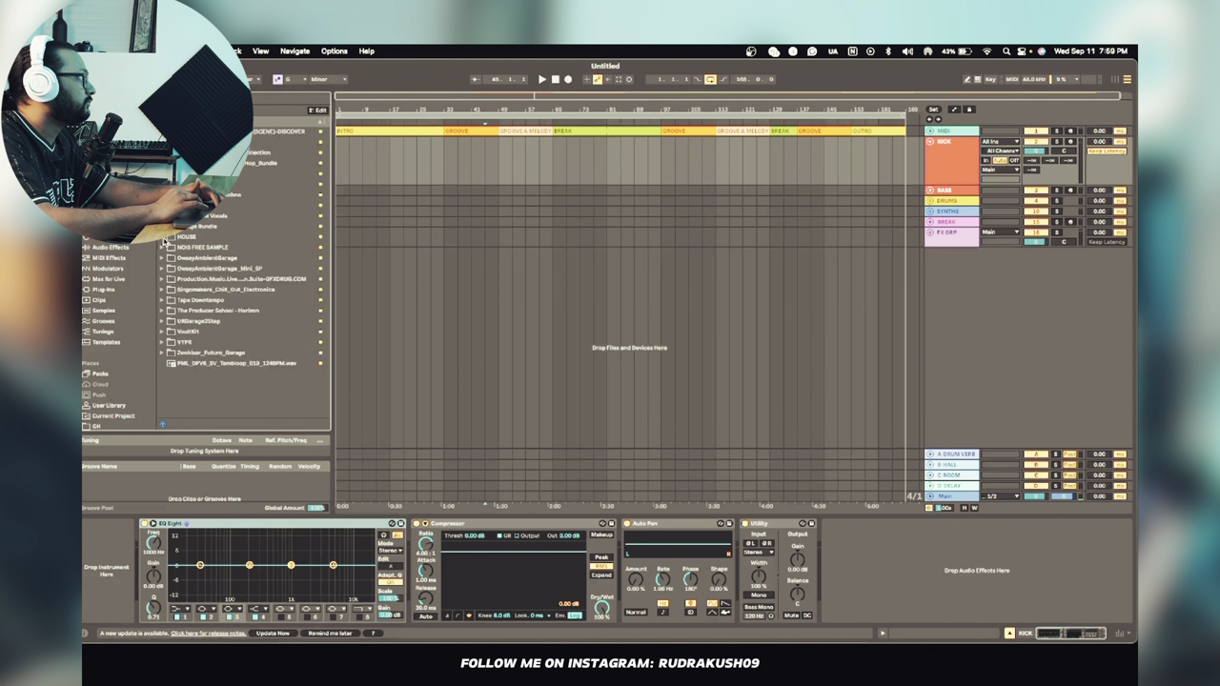
left_click(163, 237)
- Find the Production Music Live Deep Premium Vol. 8 pack in the HOUSE folder and open its Kick samples
scroll(199, 296, "down", 12)
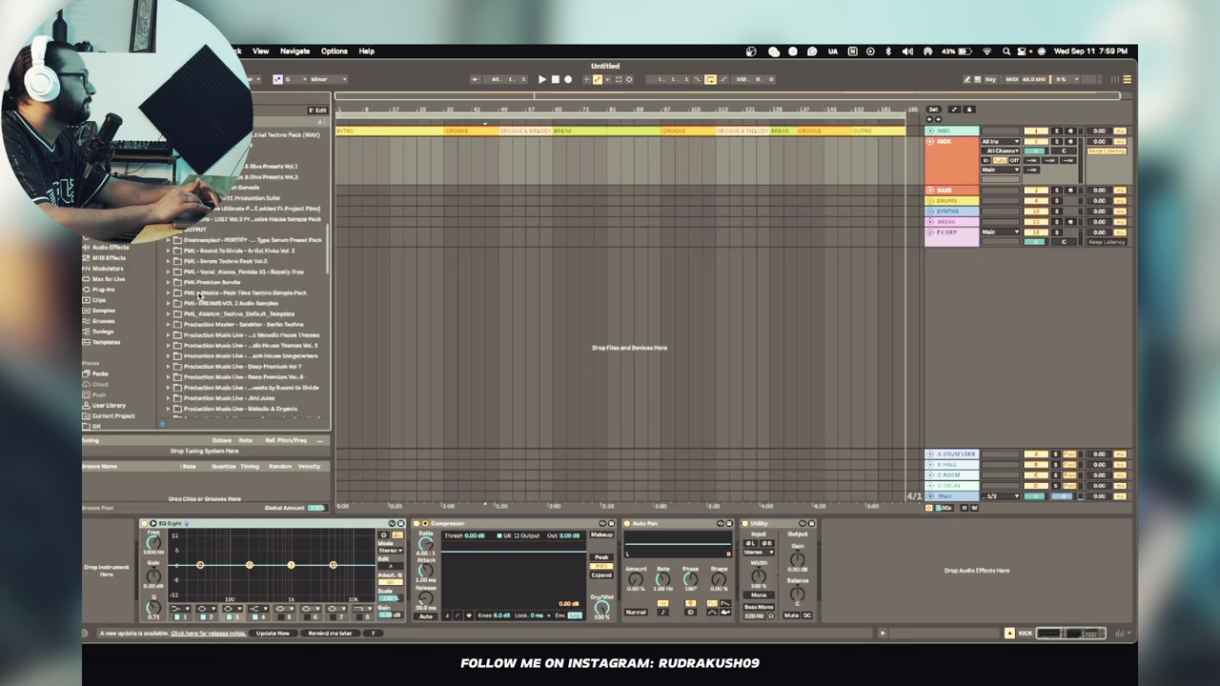
scroll(200, 295, "down", 10)
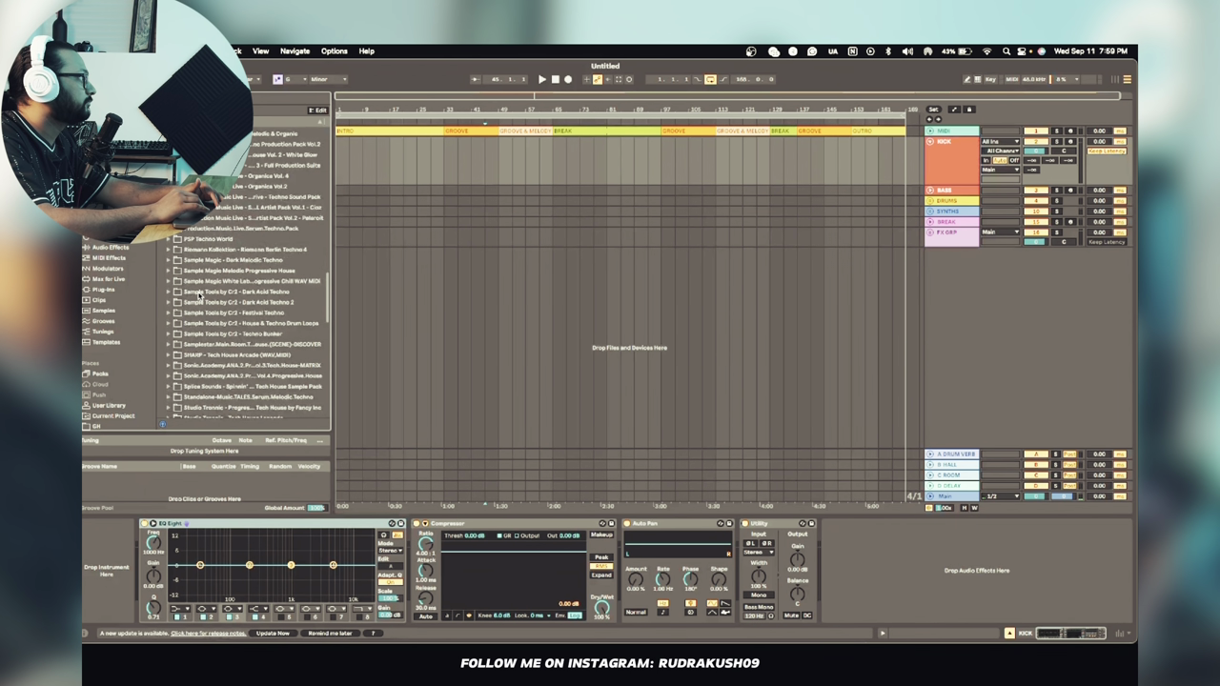
scroll(199, 296, "down", 4)
scroll(199, 296, "up", 6)
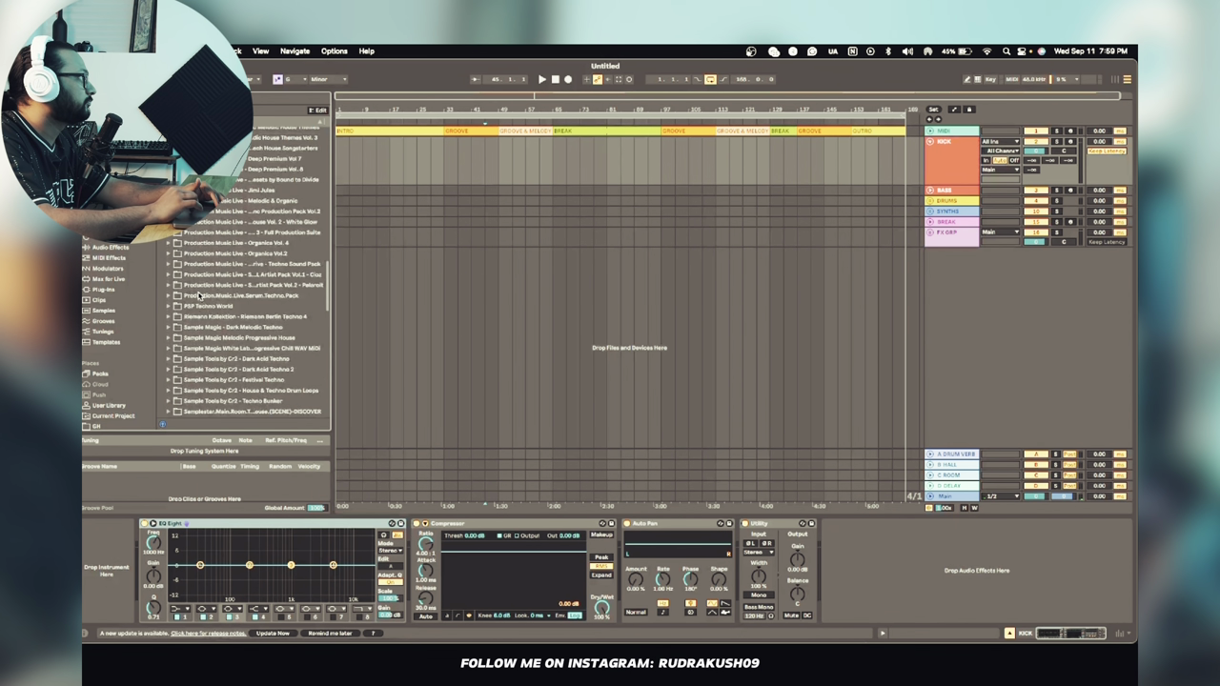
scroll(172, 297, "down", 2)
scroll(172, 298, "up", 3)
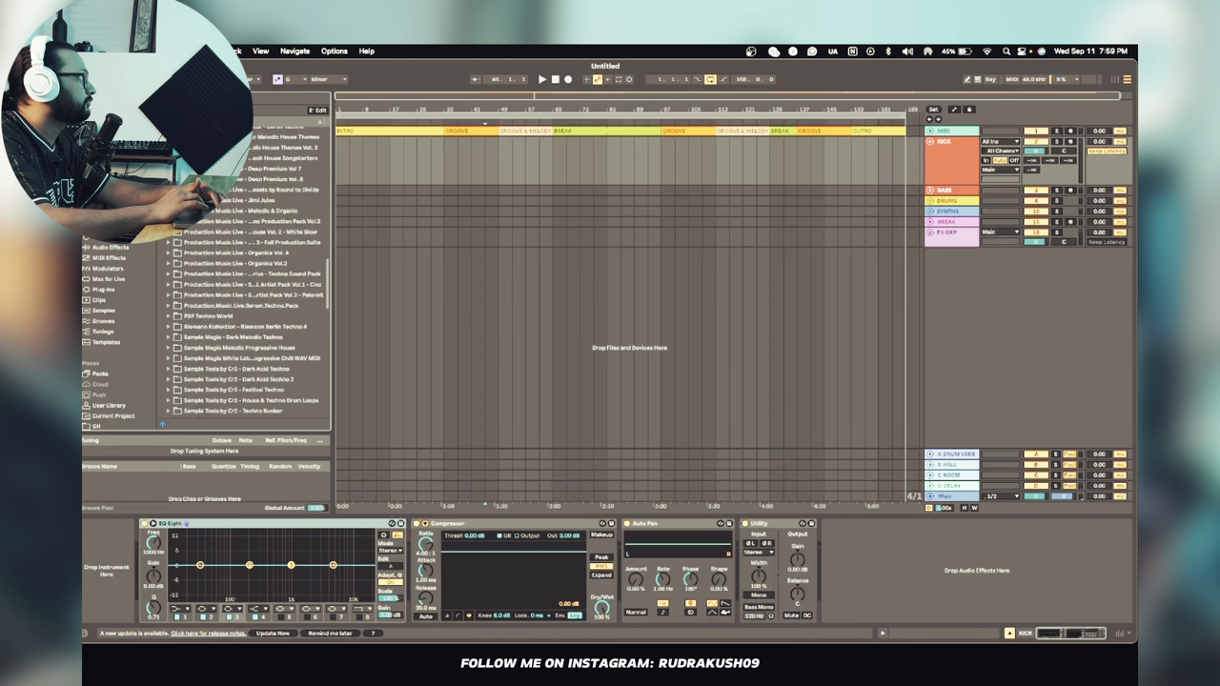
left_click(168, 179)
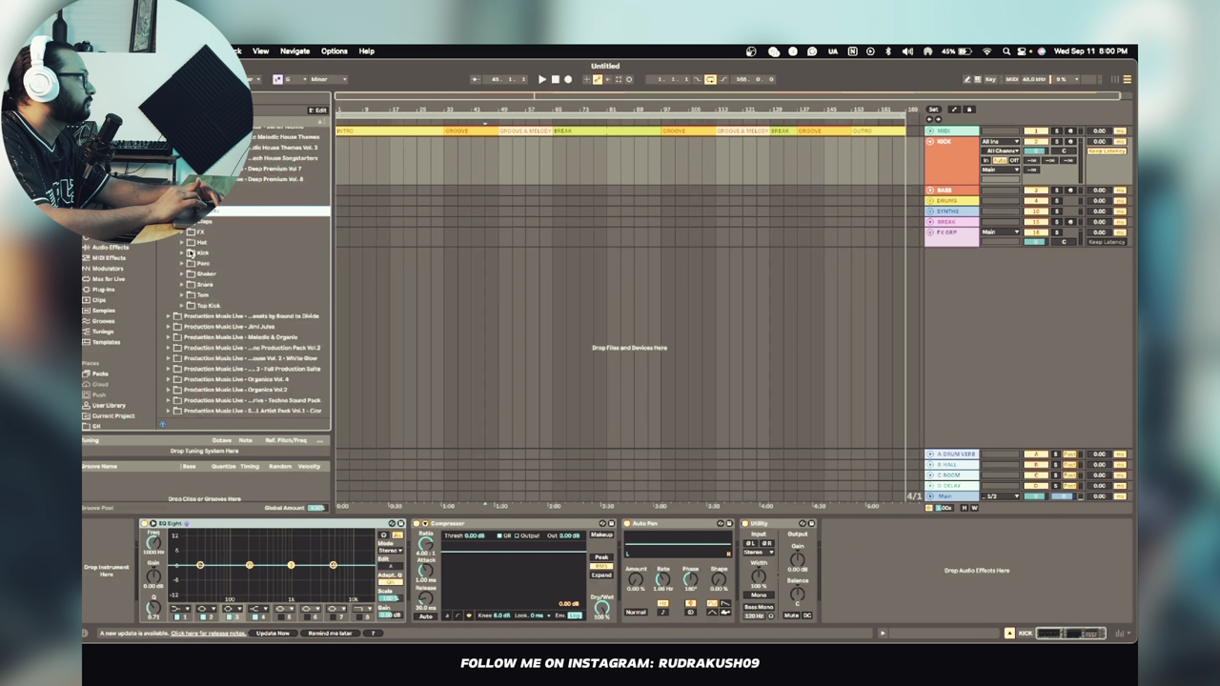
left_click(219, 253)
- Audition the first few PML_DPV8_JS_Kick samples, comparing kicks 001 through 005
left_click(246, 274)
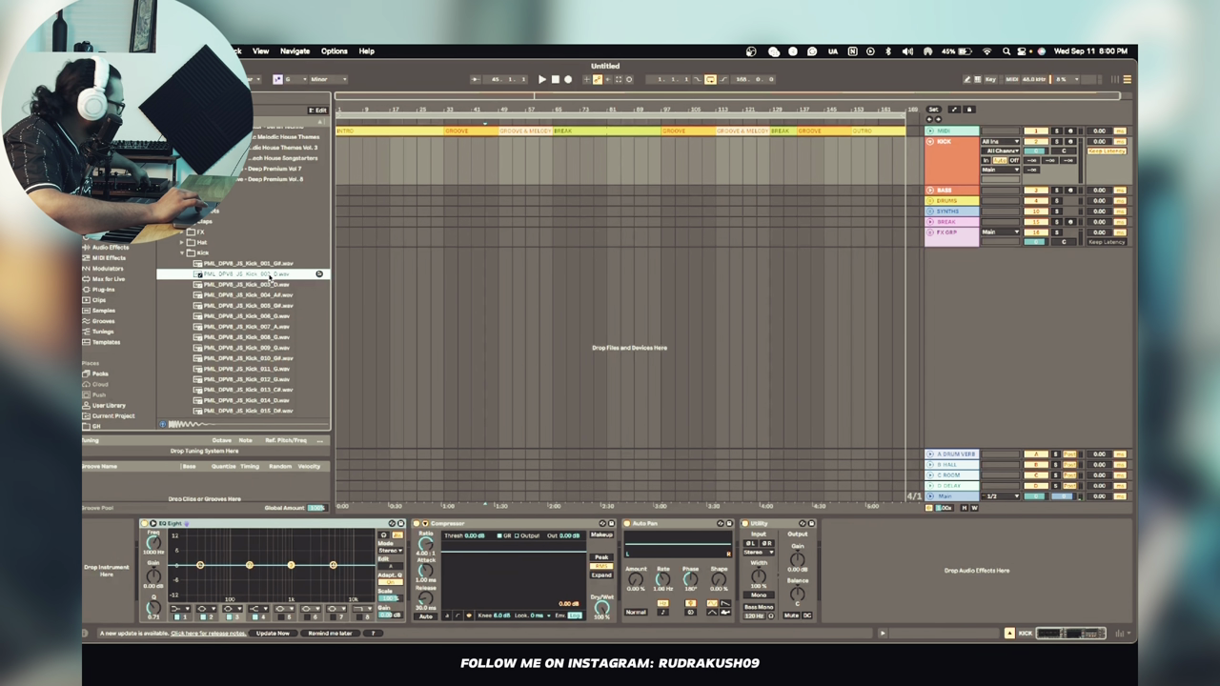
key("Up")
key("Down")
key("Down")
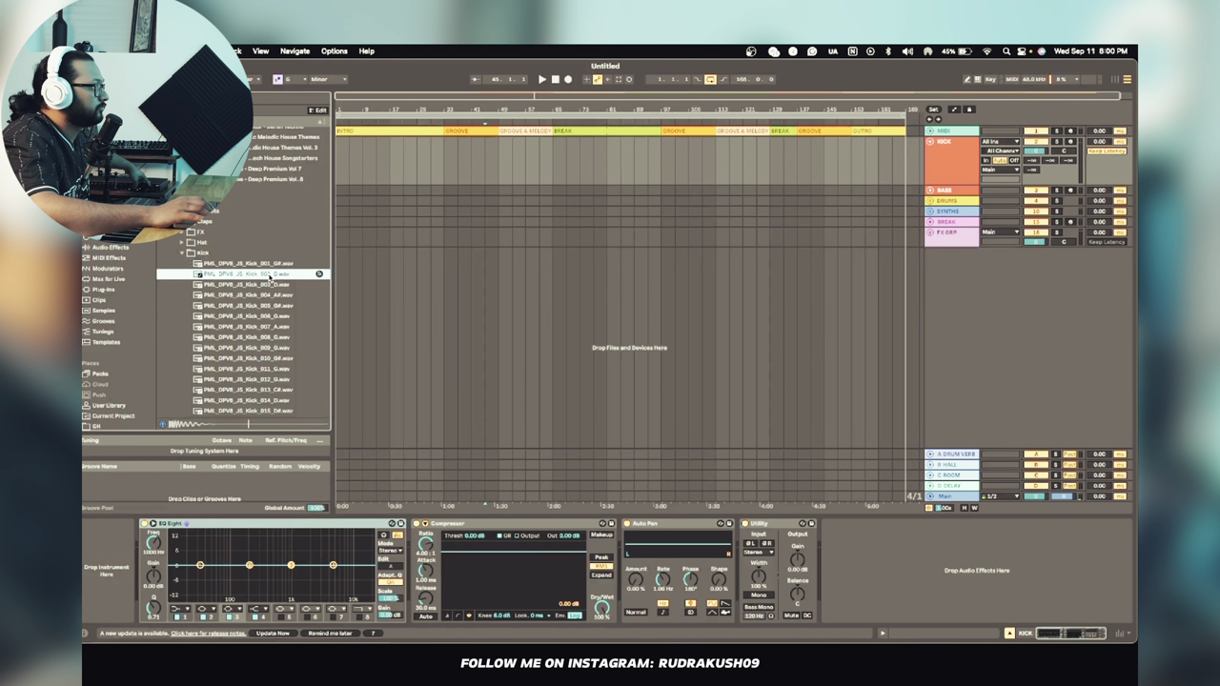
key("Up")
key("Up")
key("Down")
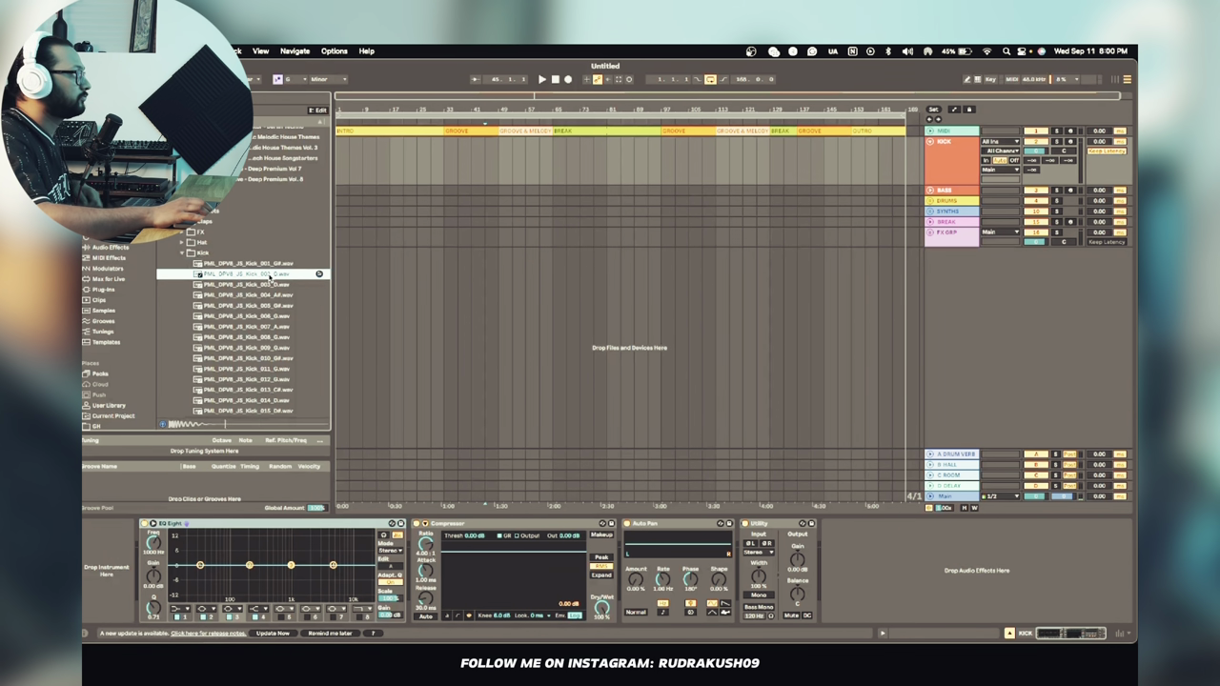
key("Down")
key("Down")
key("Down")
key("Down")
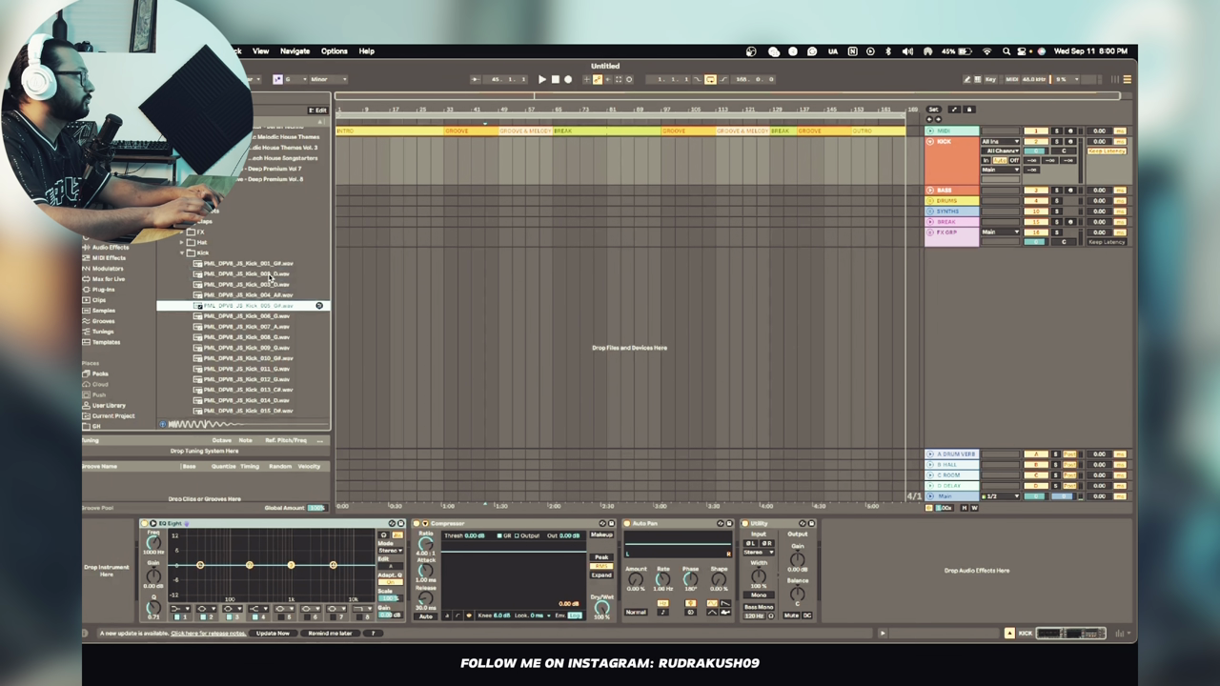
key("Up")
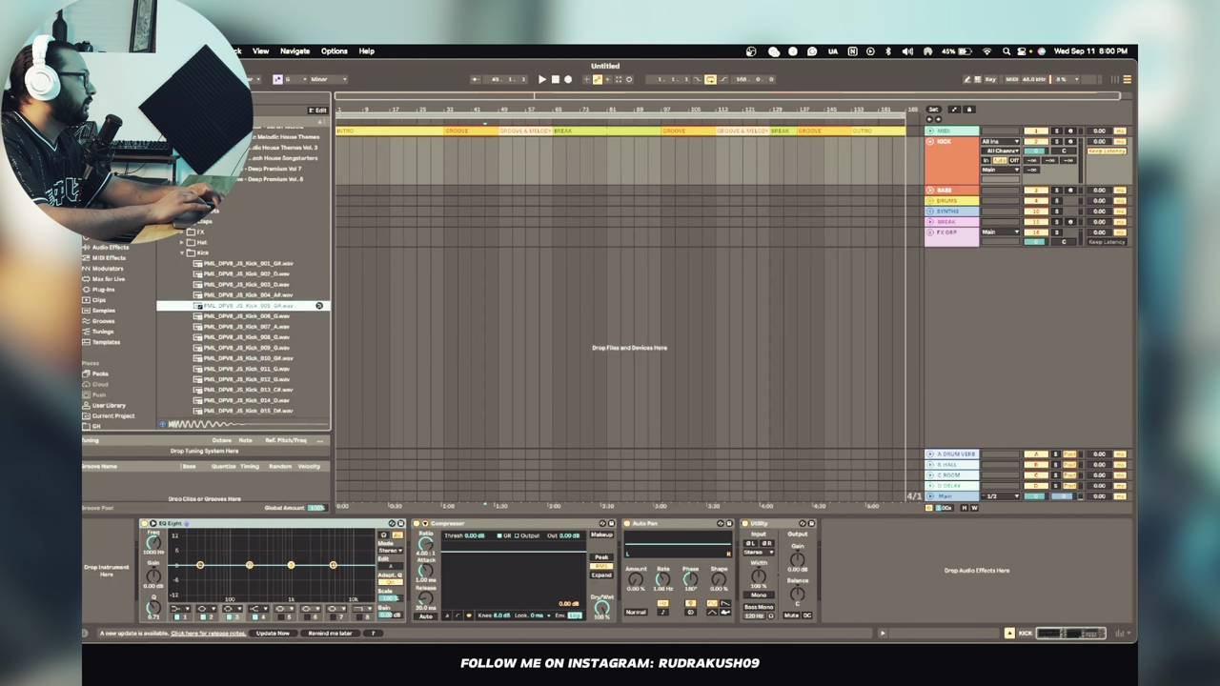
- Close the Deep Premium Vol. 8 pack, search the samples for "bound" and open the Bound To Divide Artist Kicks Vol. 2 folder
left_click(169, 179)
scroll(215, 250, "down", 1)
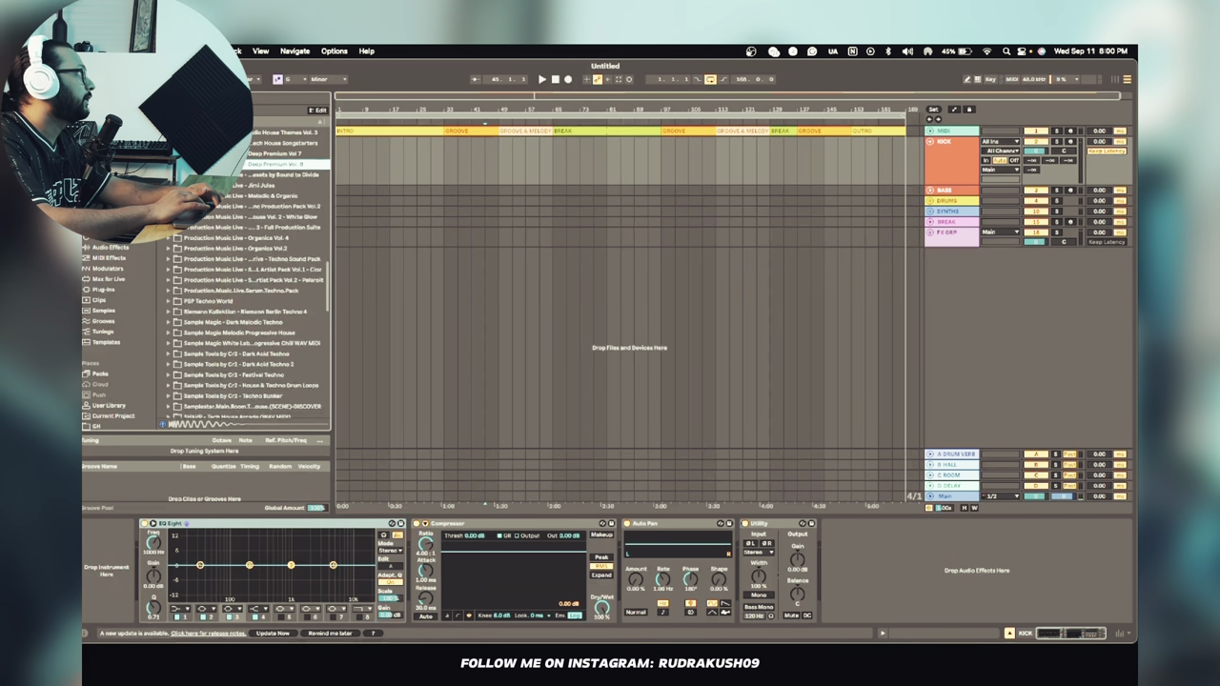
type("bound")
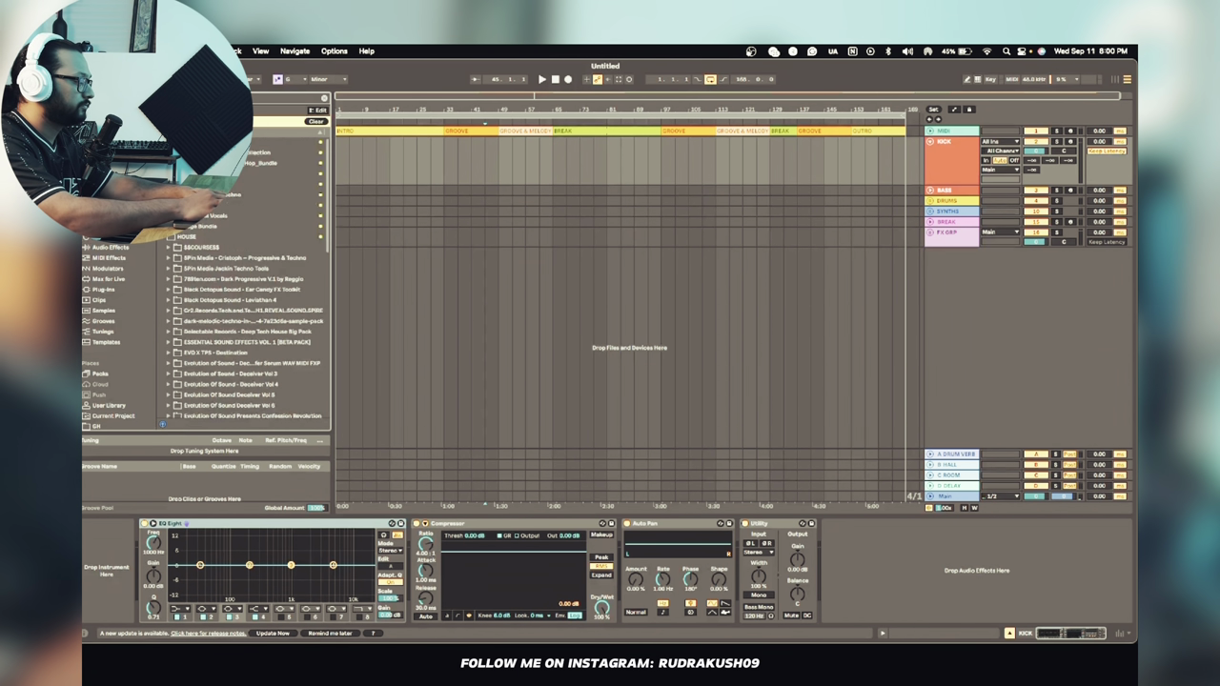
key("Down")
key("Down")
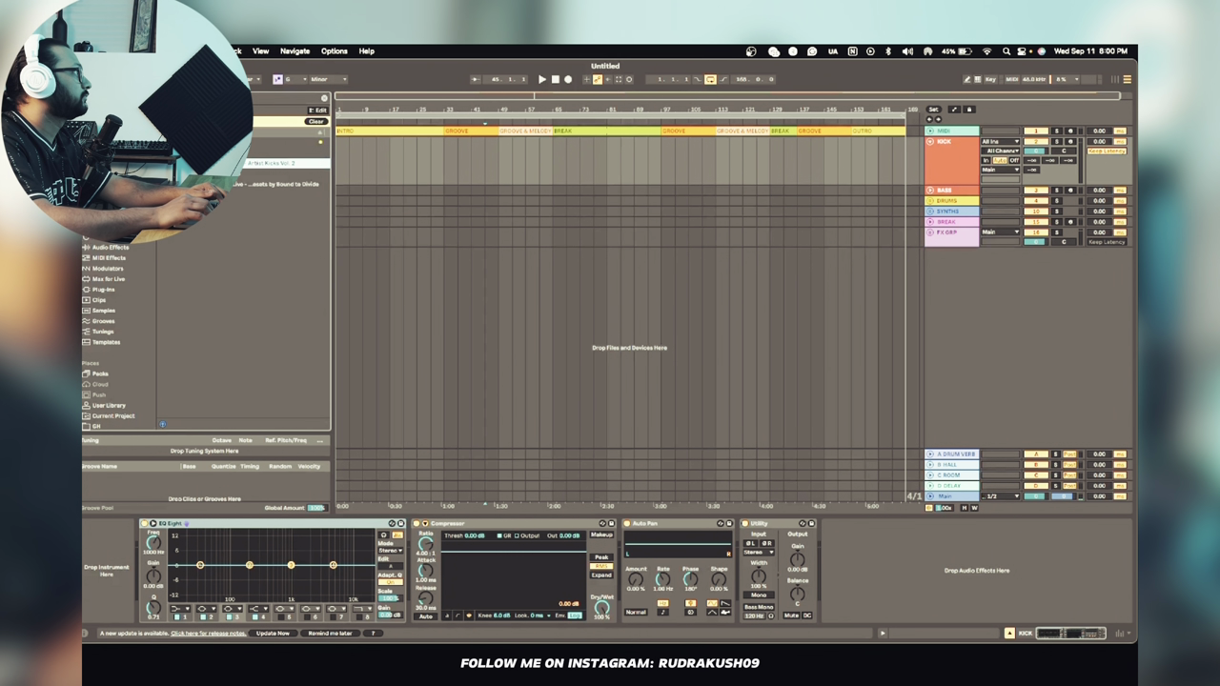
key("Right")
- Audition the Bound To Divide kicks in order from the beginning of the folder down to the G Wonder sample
key("Down")
key("Down")
key("Down")
key("Down")
key("Down")
key("Down")
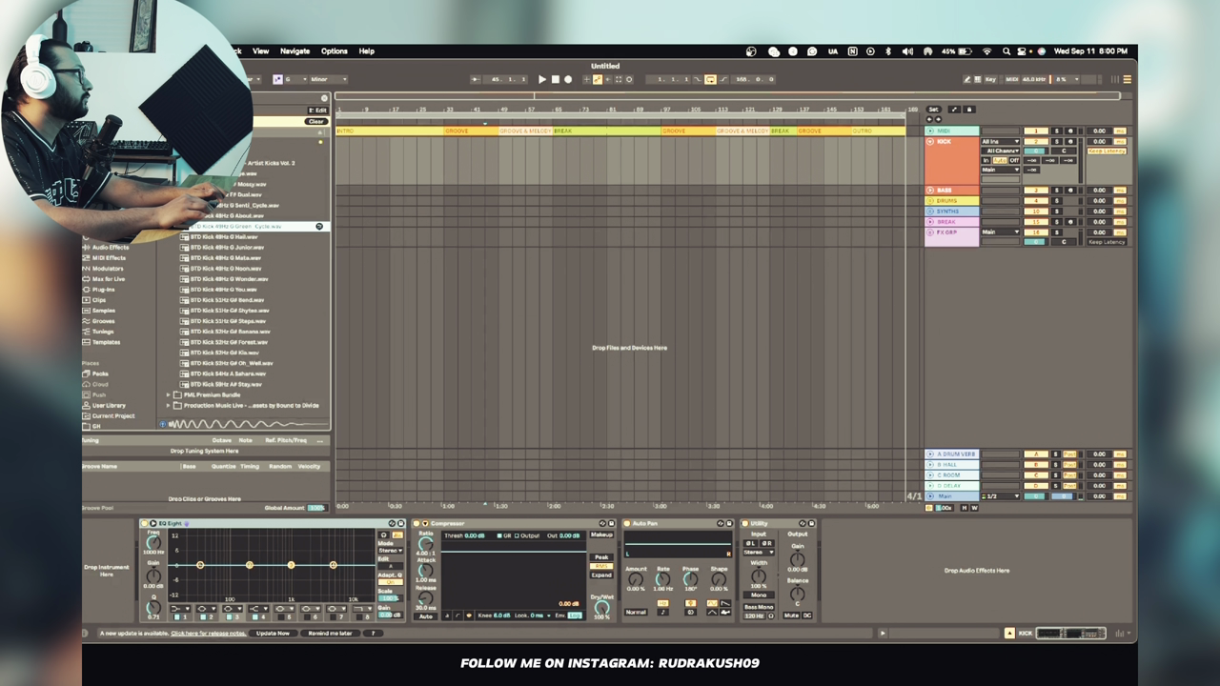
key("Down")
key("Down")
key("Down")
key("Down")
key("Down")
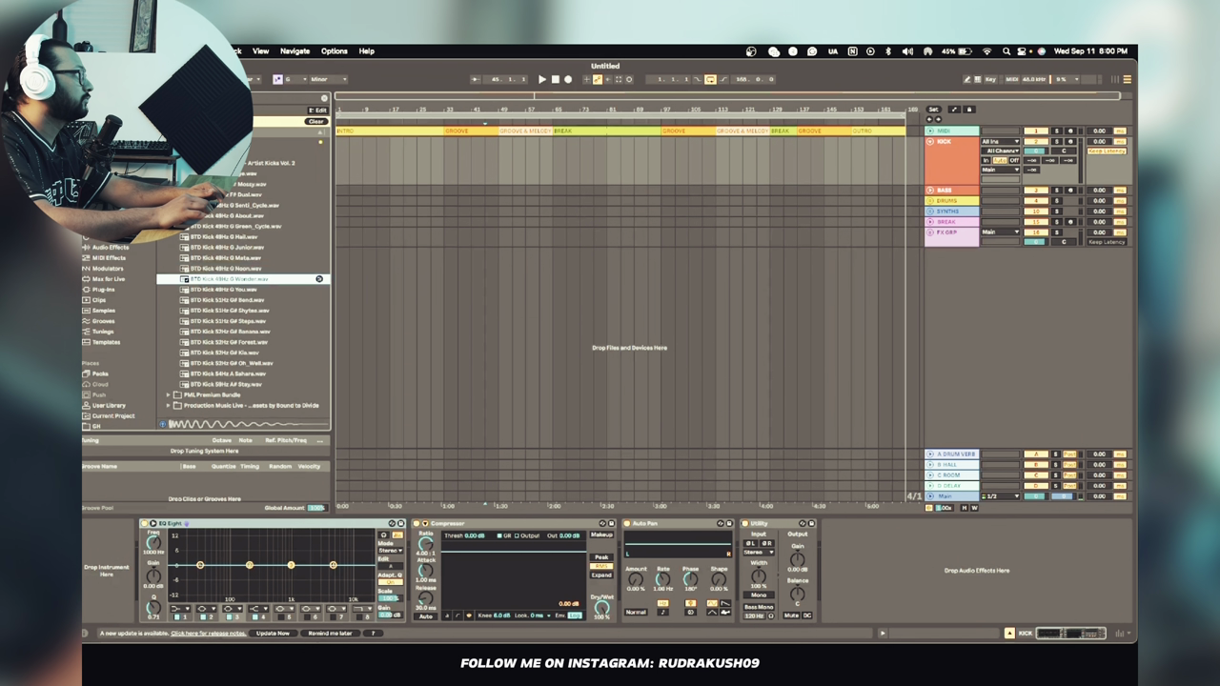
- Replay the G kicks around Neon, Hall and Green_Cycle, moving back up the list to compare them
key("Down")
key("Down")
key("Up")
key("Up")
key("Up")
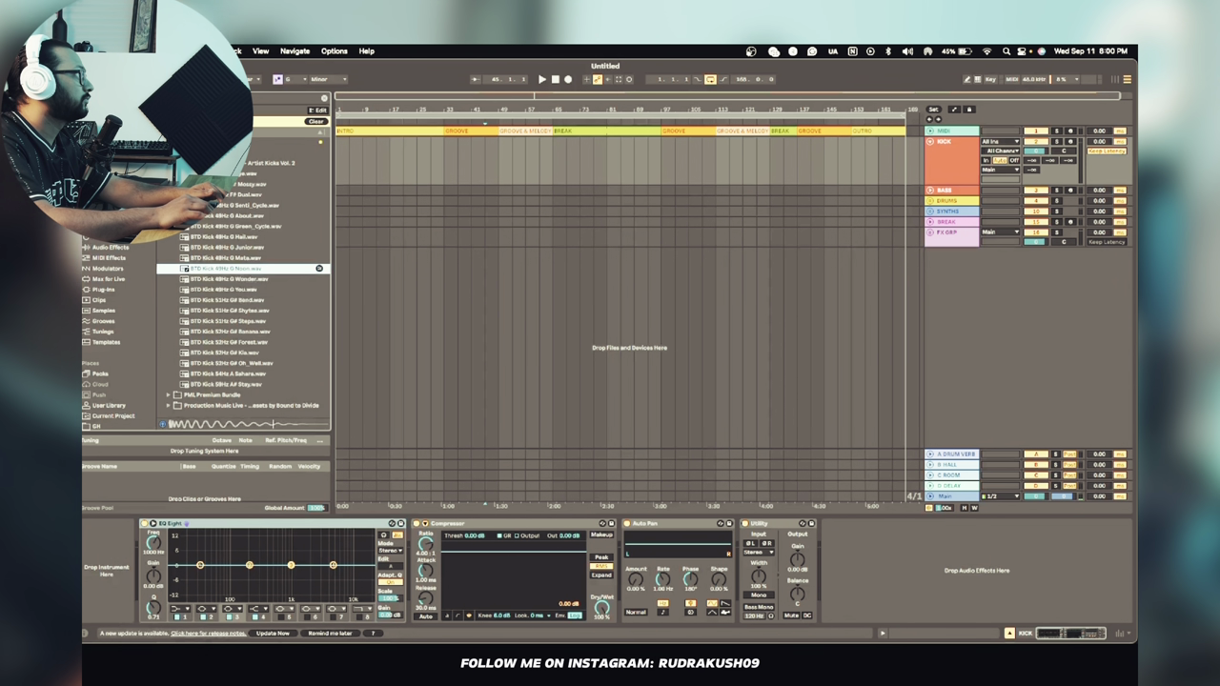
key("Up")
key("Up")
key("Up")
key("Up")
key("Down")
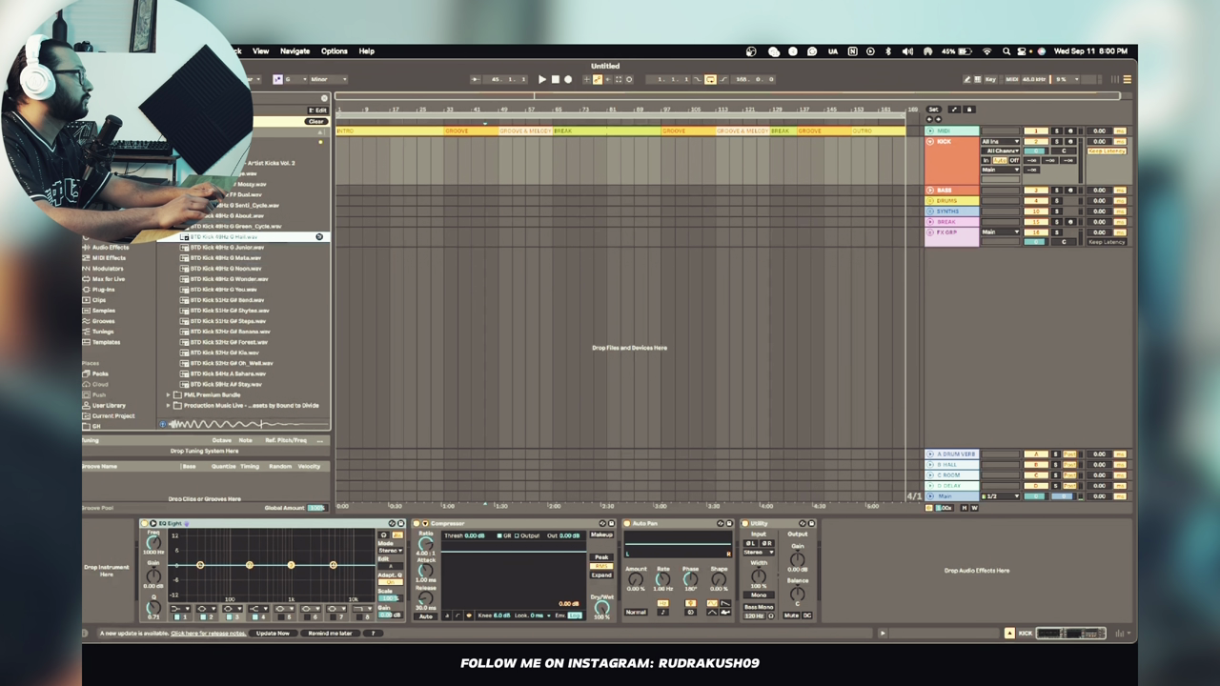
key("Down")
key("Up")
key("Up")
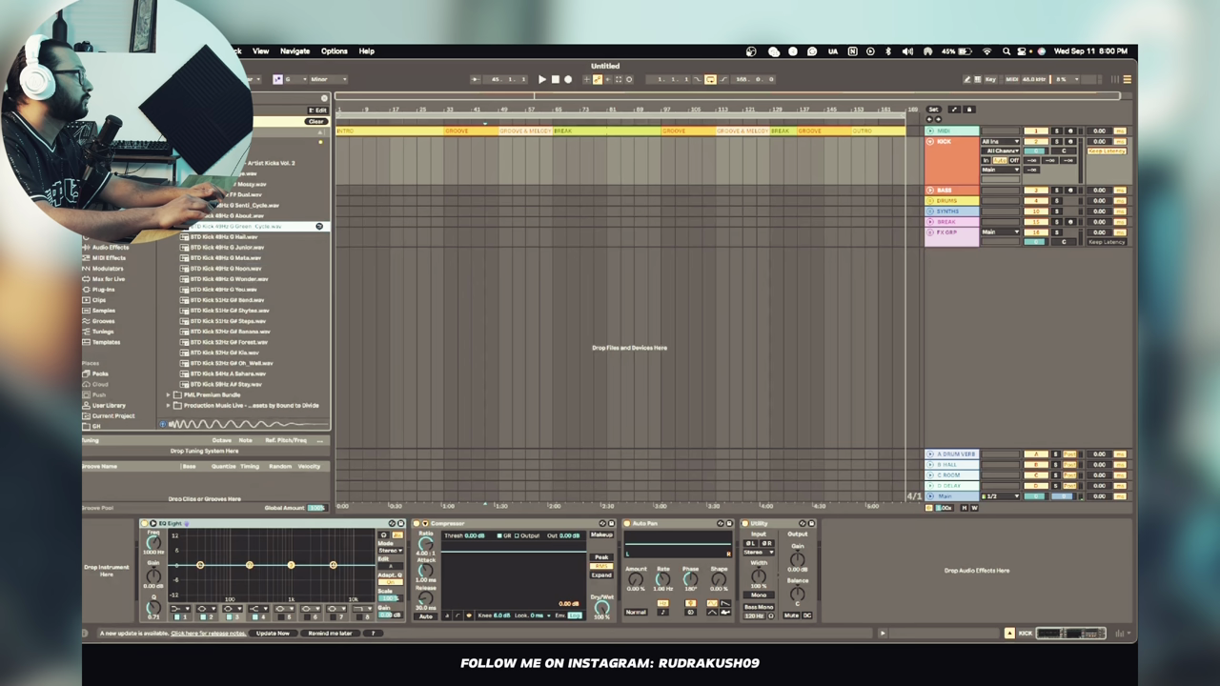
key("Up")
key("Up")
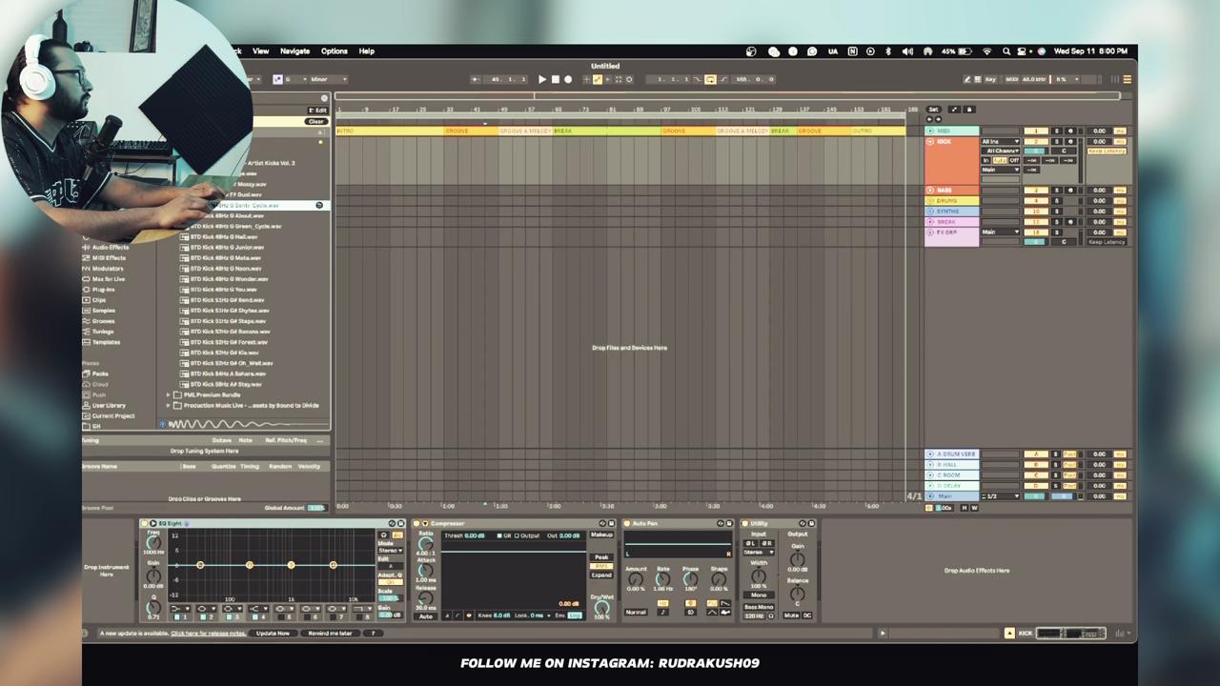
- Audition the remaining kicks from the G samples down through the G# samples, as far as Oh_Well
key("Down")
key("Down")
key("Down")
key("Down")
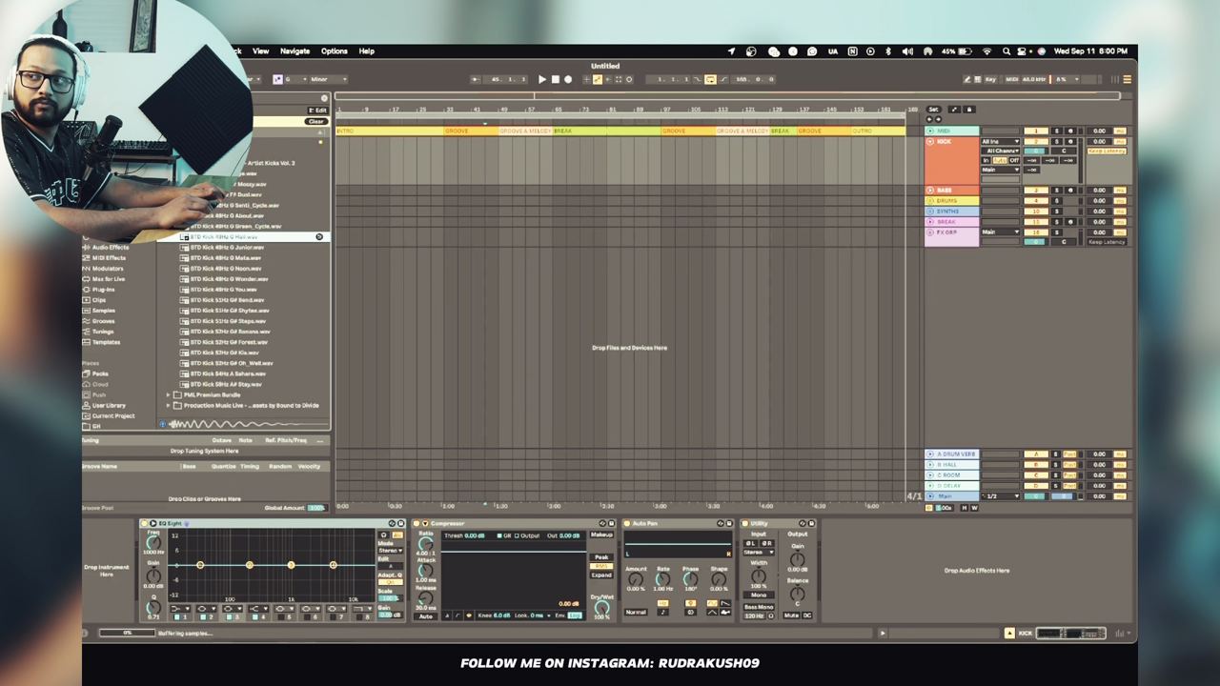
key("Down")
key("Down")
key("Down")
key("Down")
key("Down")
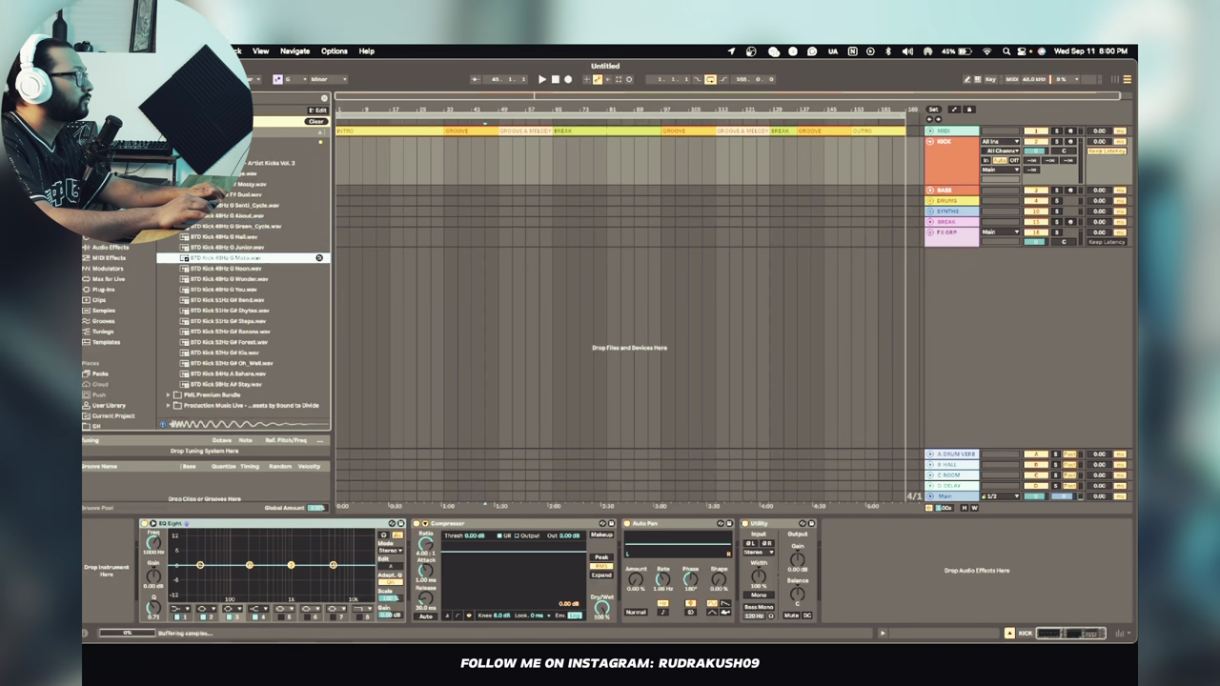
key("Down")
key("Down")
key("Down")
key("Down")
key("Down")
key("Down")
key("Down")
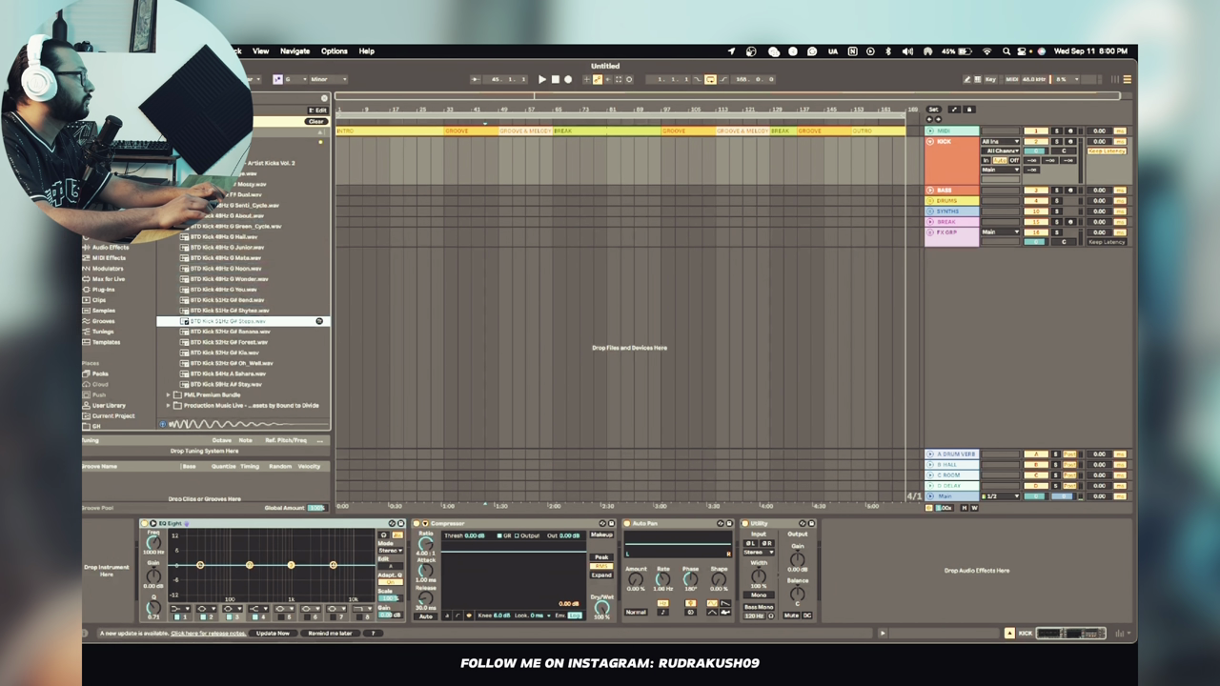
- Compare the kicks once more in reverse, from the G# samples back up to BTD Kick 49Hz G About
key("Up")
key("Up")
key("Up")
key("Up")
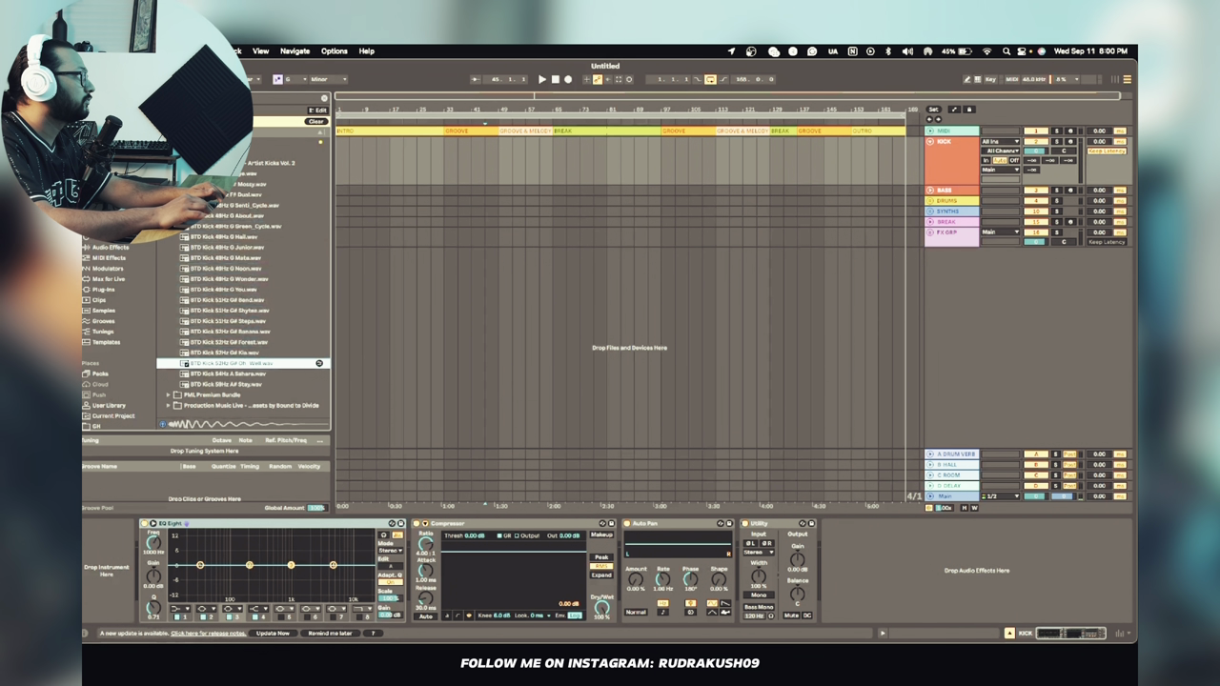
key("Up")
key("Up")
key("Up")
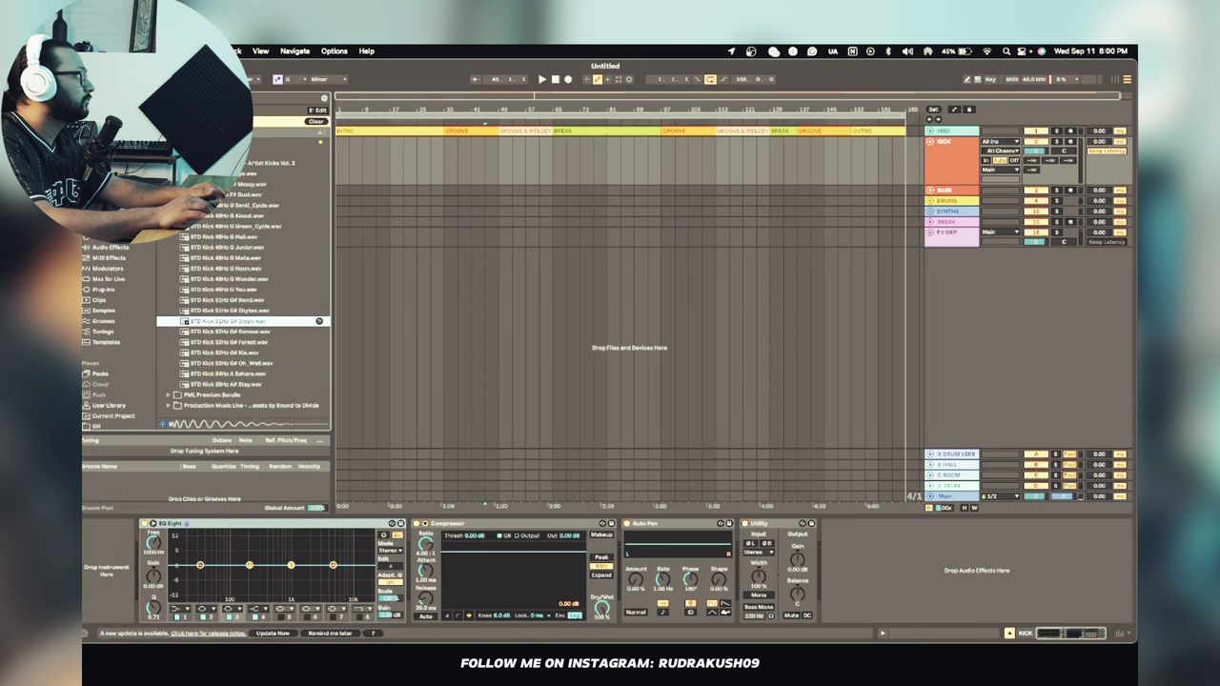
key("Down")
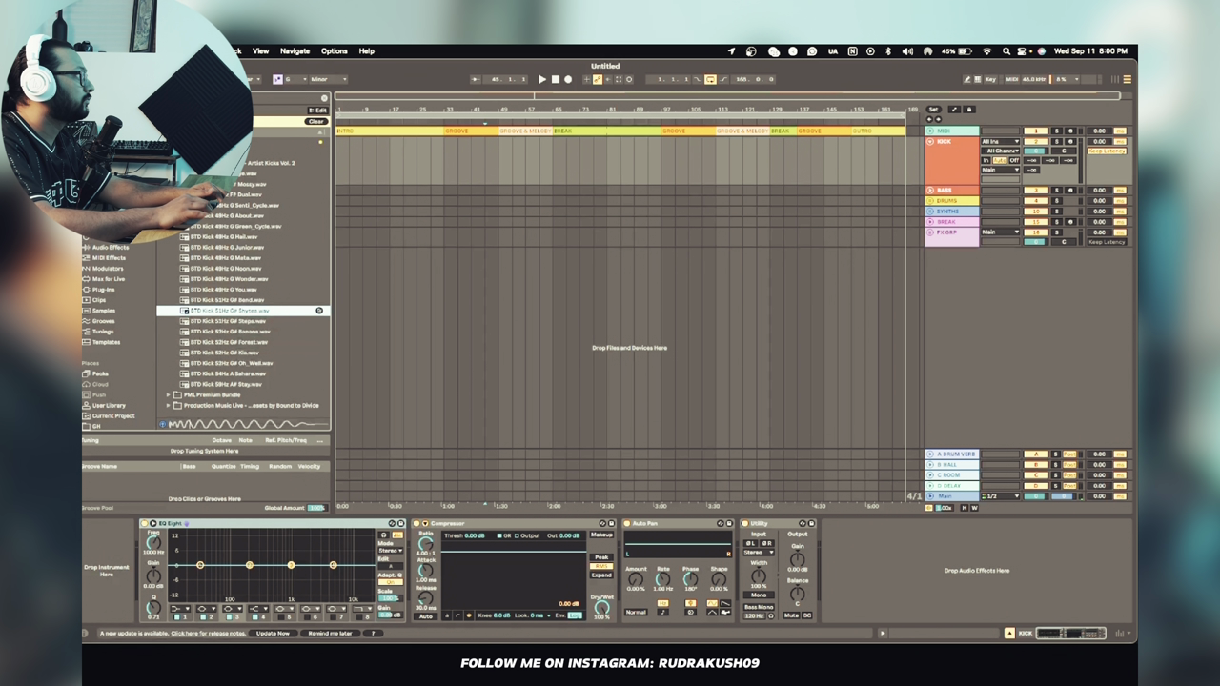
key("Up")
key("Up")
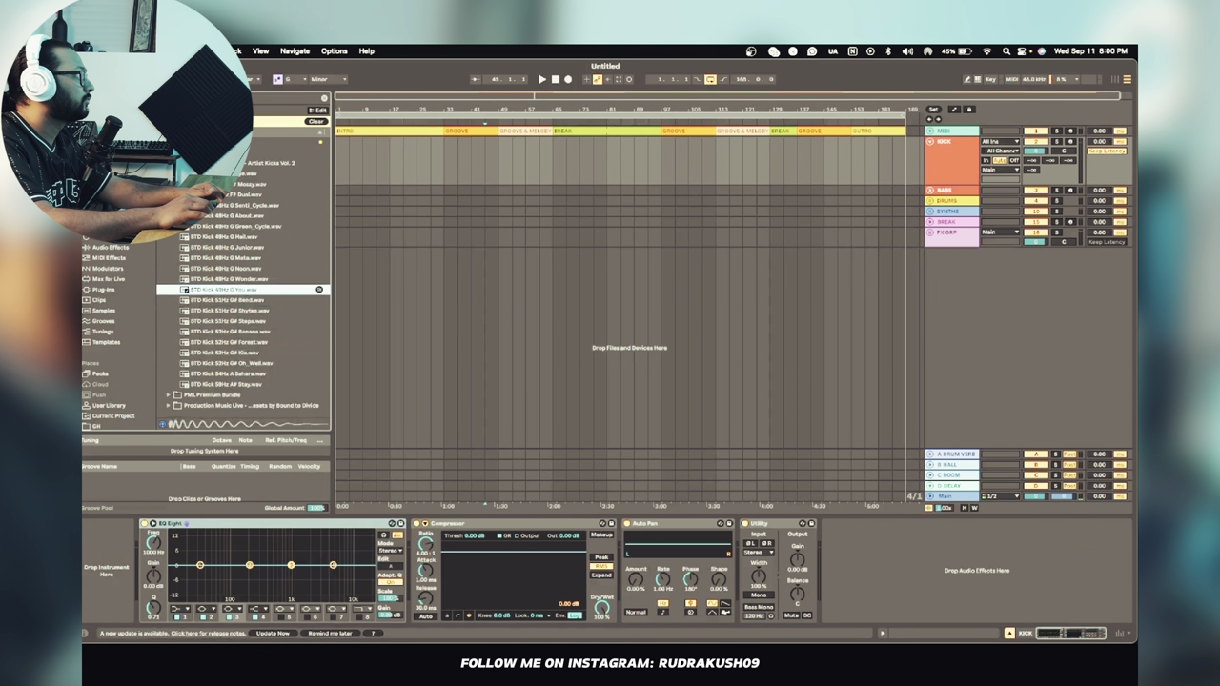
key("Up")
key("Up")
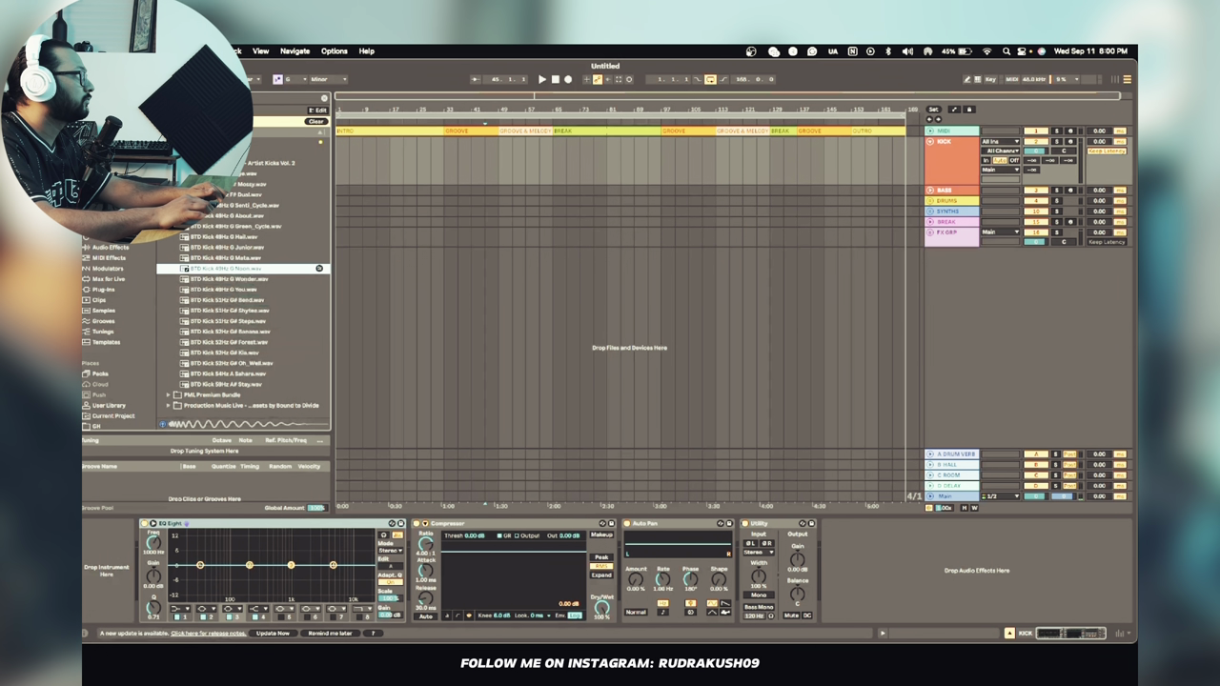
key("Up")
key("Up")
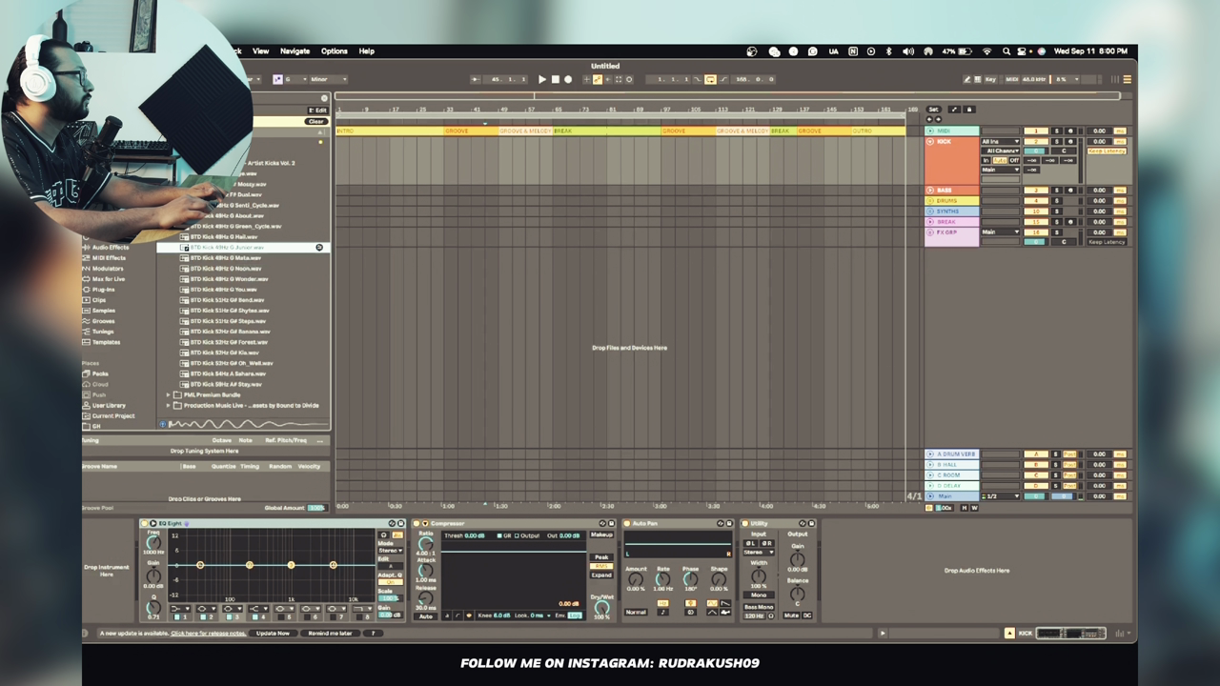
key("Up")
key("Up")
key("Up")
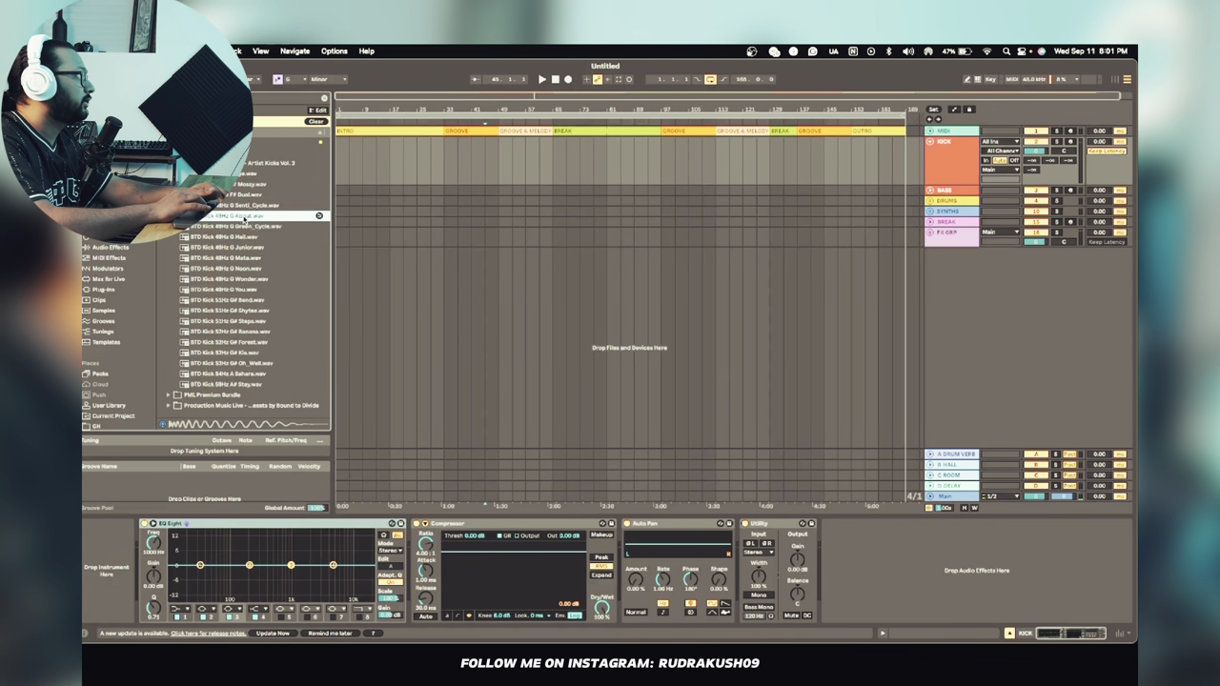
- Load BTD Kick 49Hz G About onto the KICK track and set its sampler to one-shot playback
key("Return")
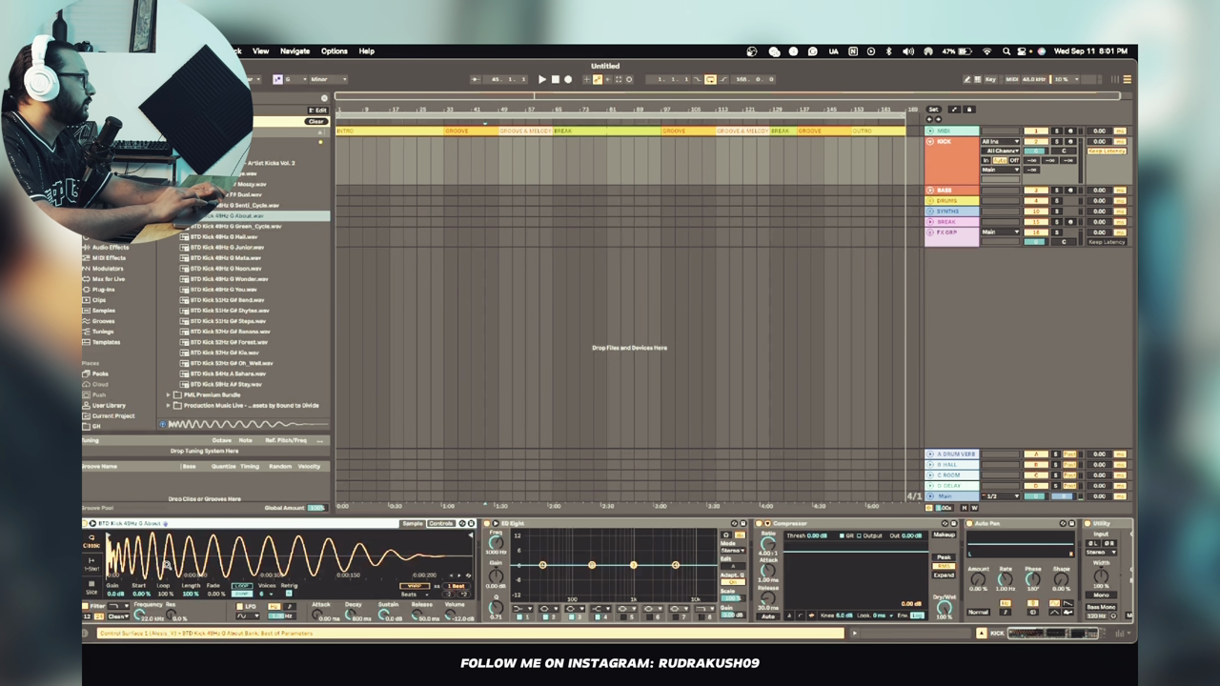
left_click(92, 566)
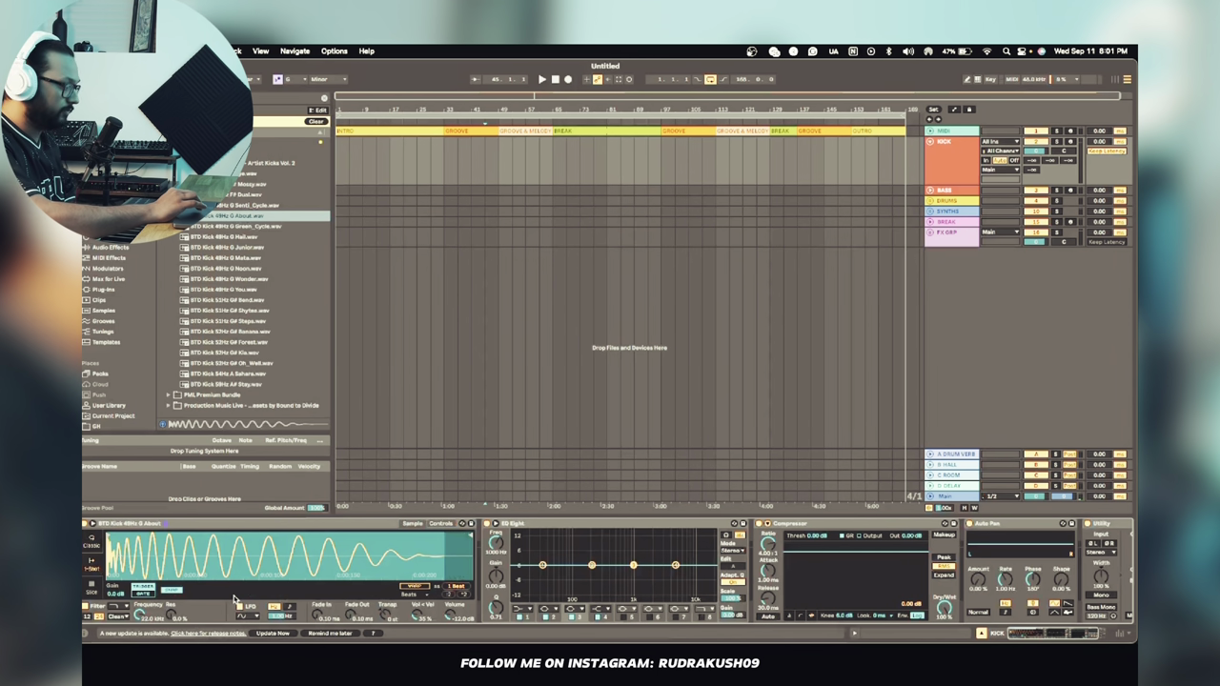
- Arm the KICK track for recording and trigger the loaded kick repeatedly to test its sound
left_click(1070, 141)
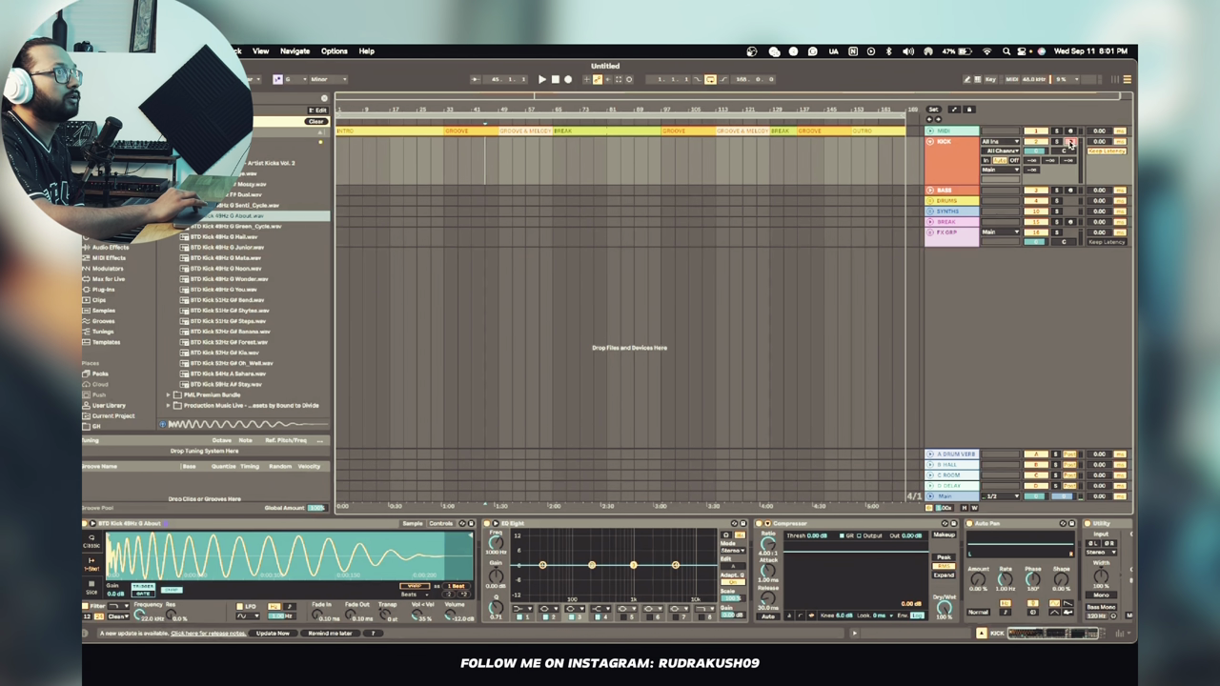
key("a")
key("a")
key("a")
key("a")
key("a")
key("a")
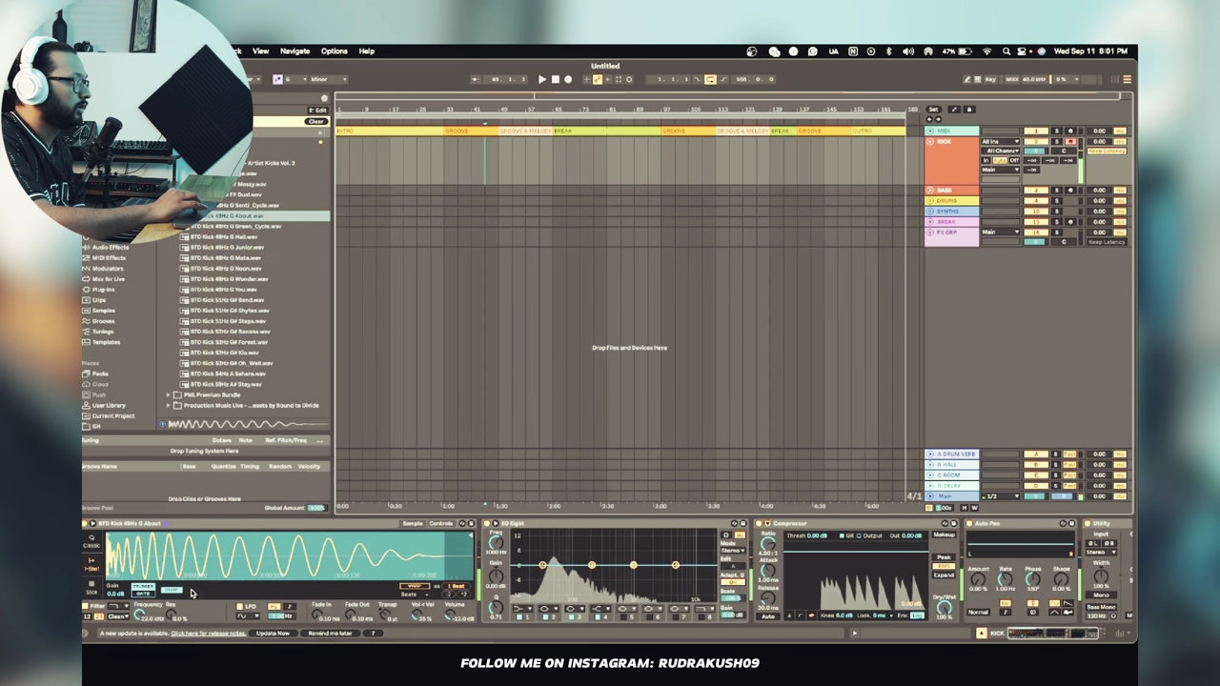
key("a")
key("a")
key("a")
key("a")
key("a")
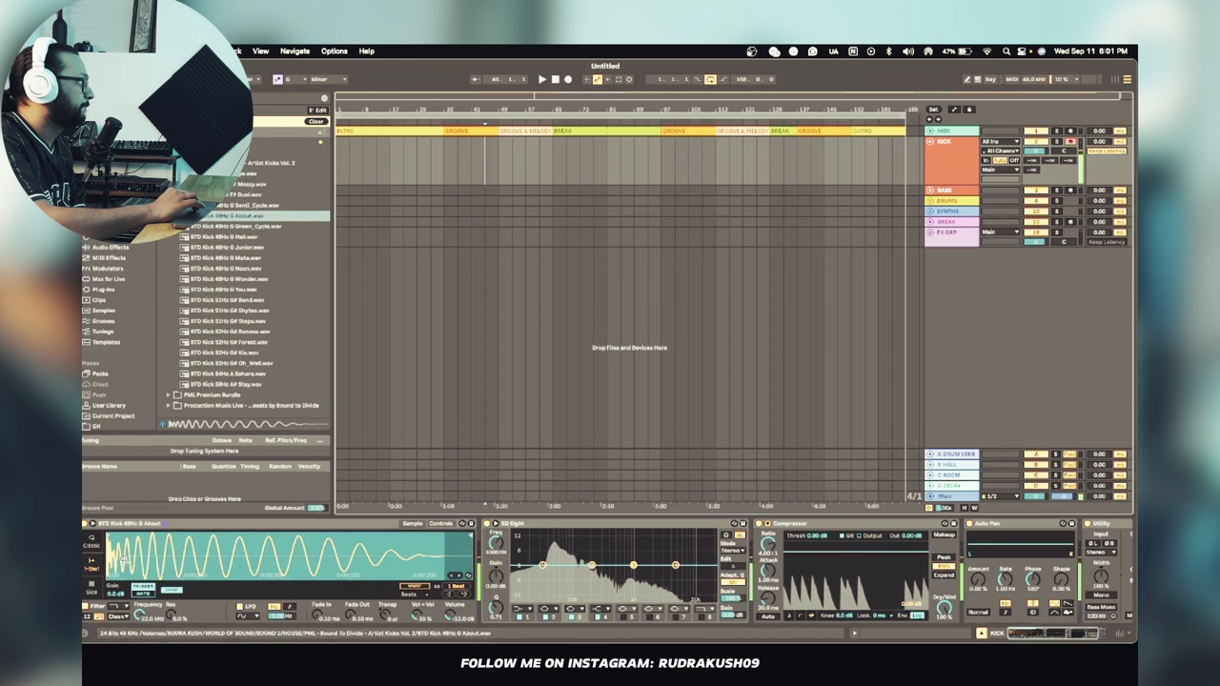
- Check the opening of the kick's waveform and play the sample several more times
mouse_move(124, 559)
left_mouse_down()
mouse_move(124, 608)
mouse_move(112, 546)
mouse_move(112, 565)
left_mouse_up()
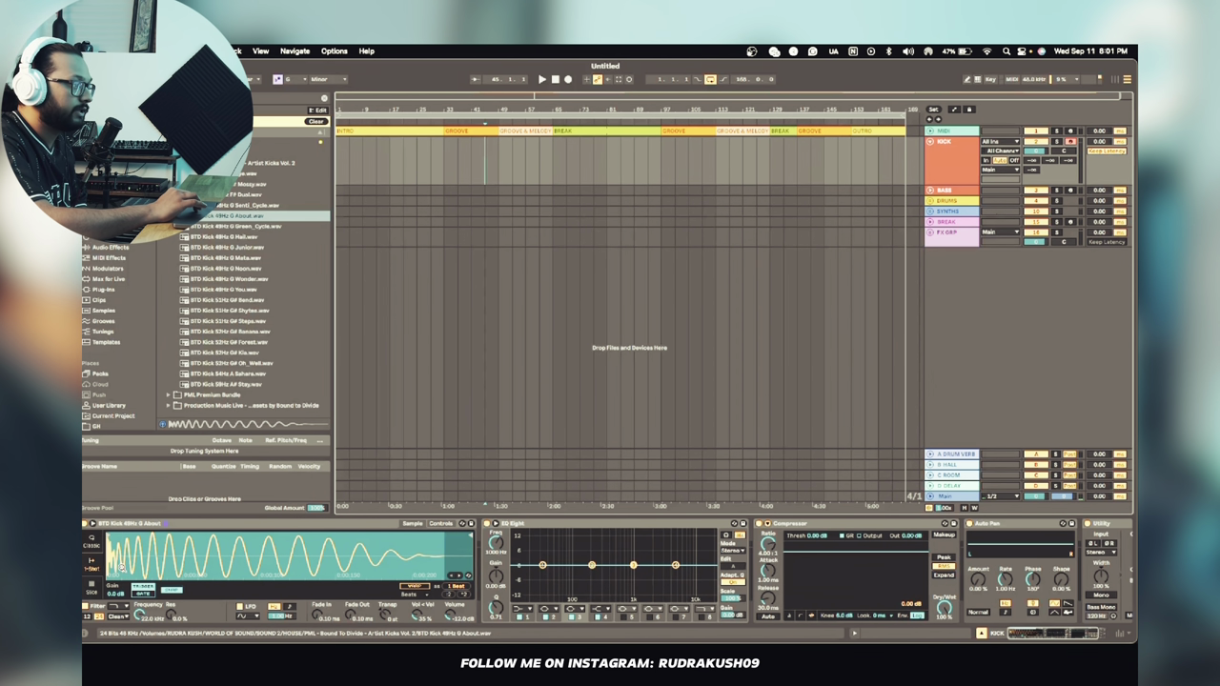
key("a")
key("a")
key("a")
key("a")
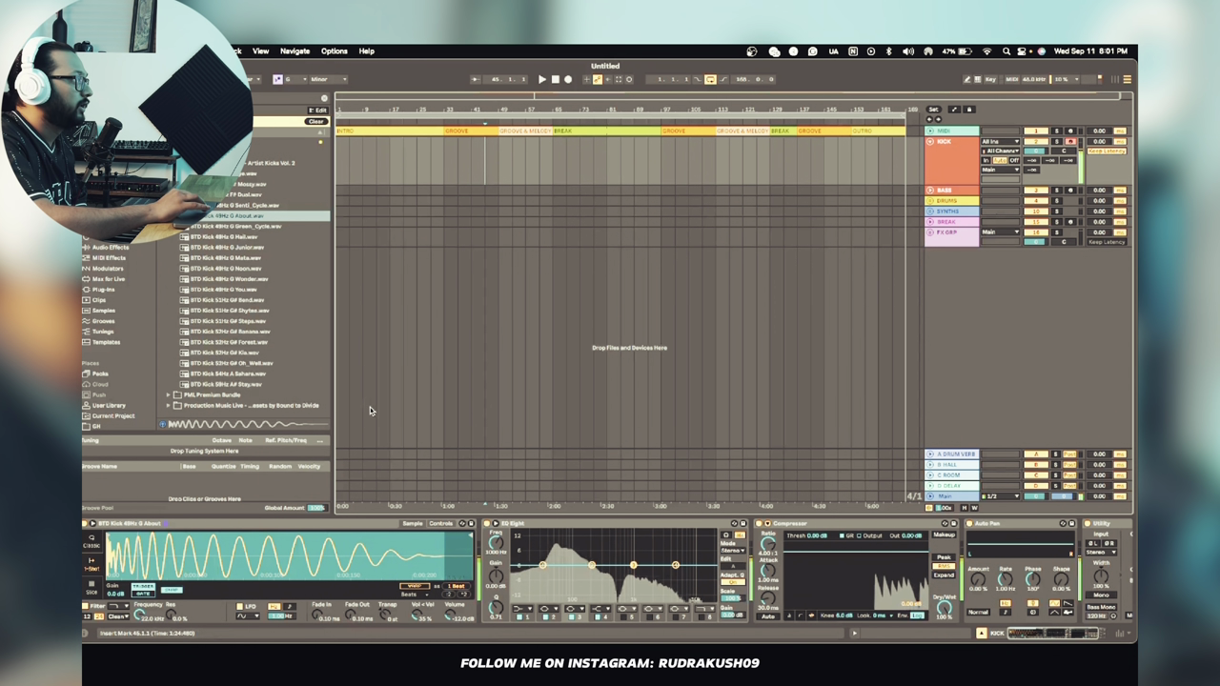
key("a")
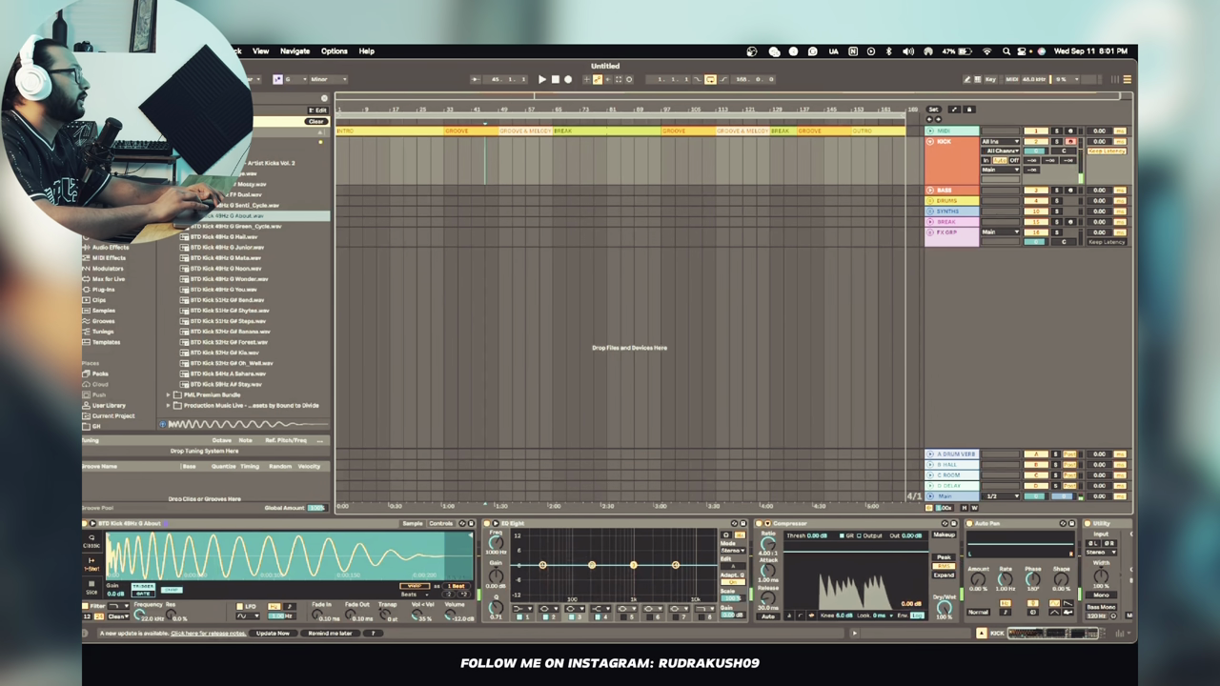
- Close the kick sample folder and create a 16-bar MIDI clip on the KICK track over the second GROOVE & MELODY section, from bar 113
key("Left")
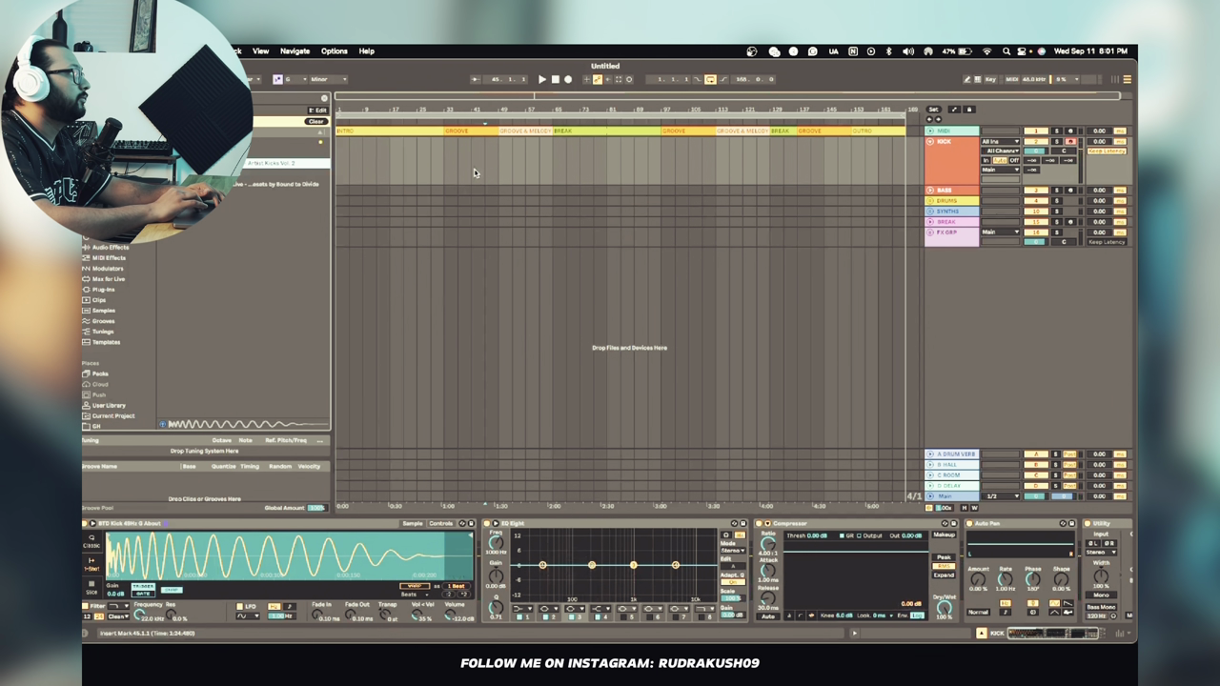
scroll(509, 177, "right", 1)
scroll(509, 178, "left", 1)
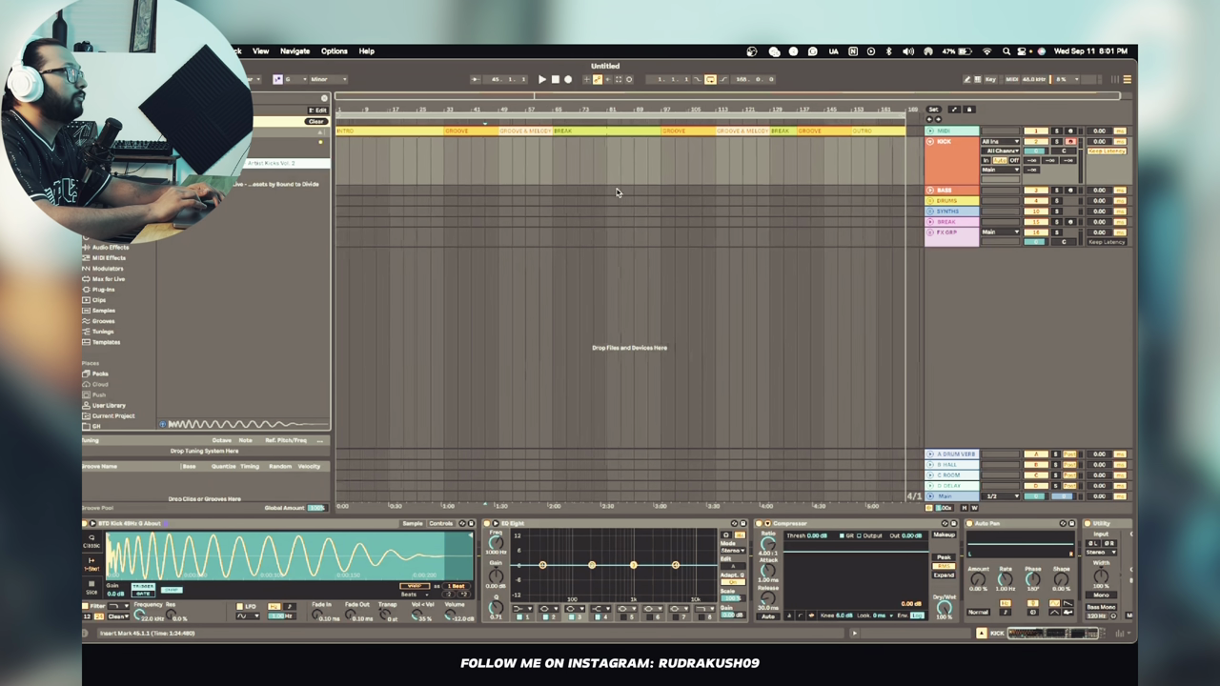
scroll(617, 193, "right", 1)
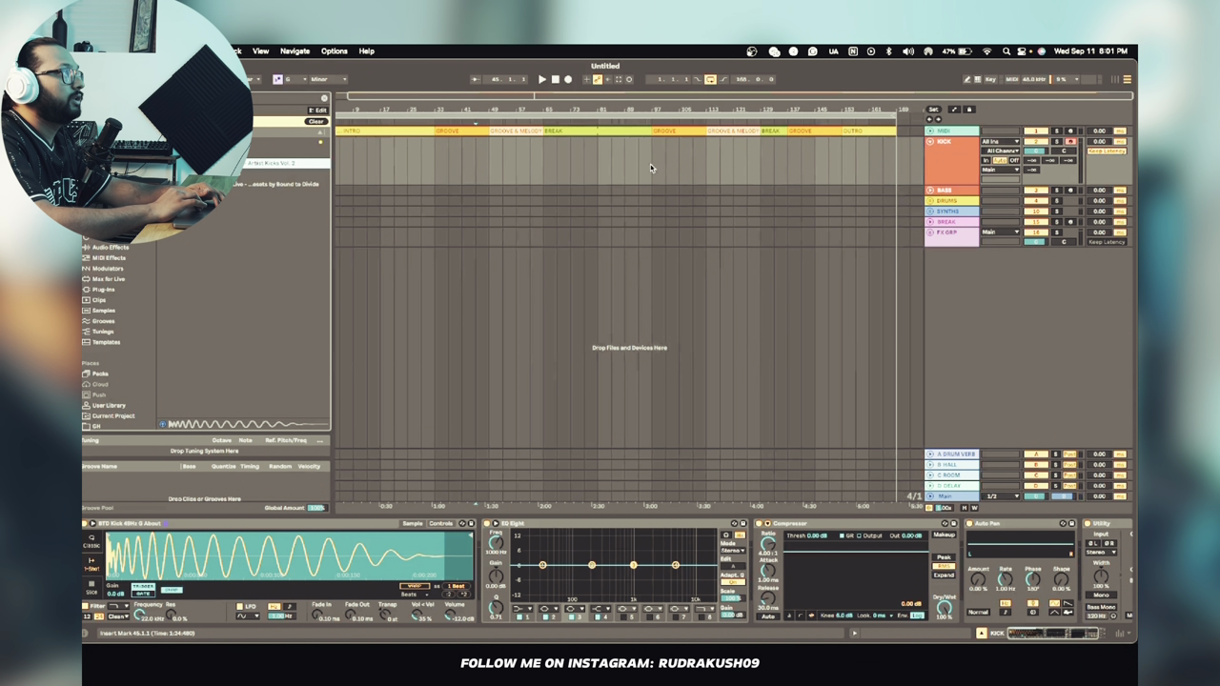
left_click_drag(707, 170, 744, 170)
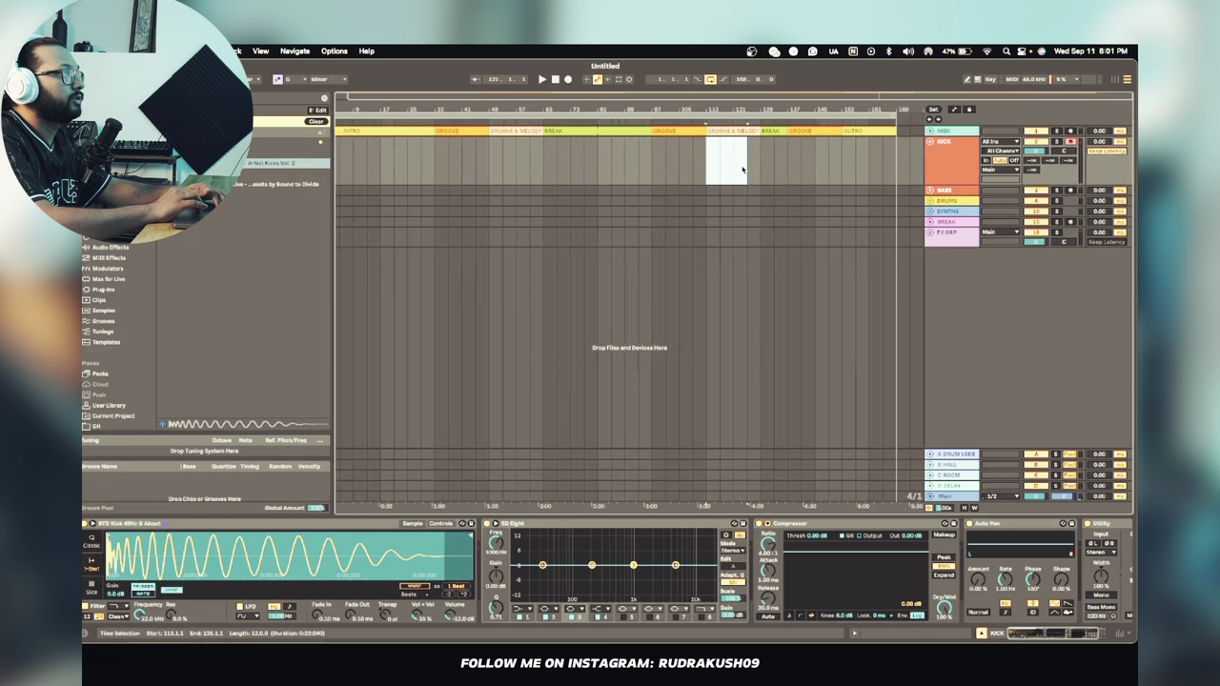
key("super+shift+m")
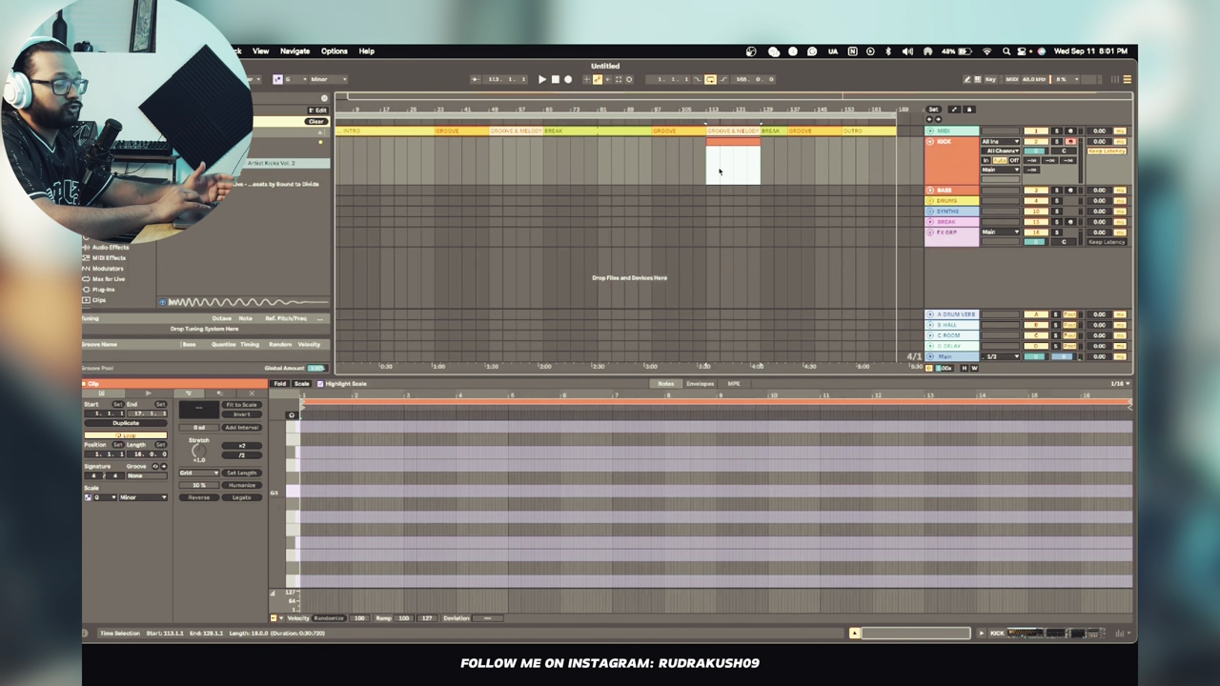
left_click_drag(708, 171, 760, 185)
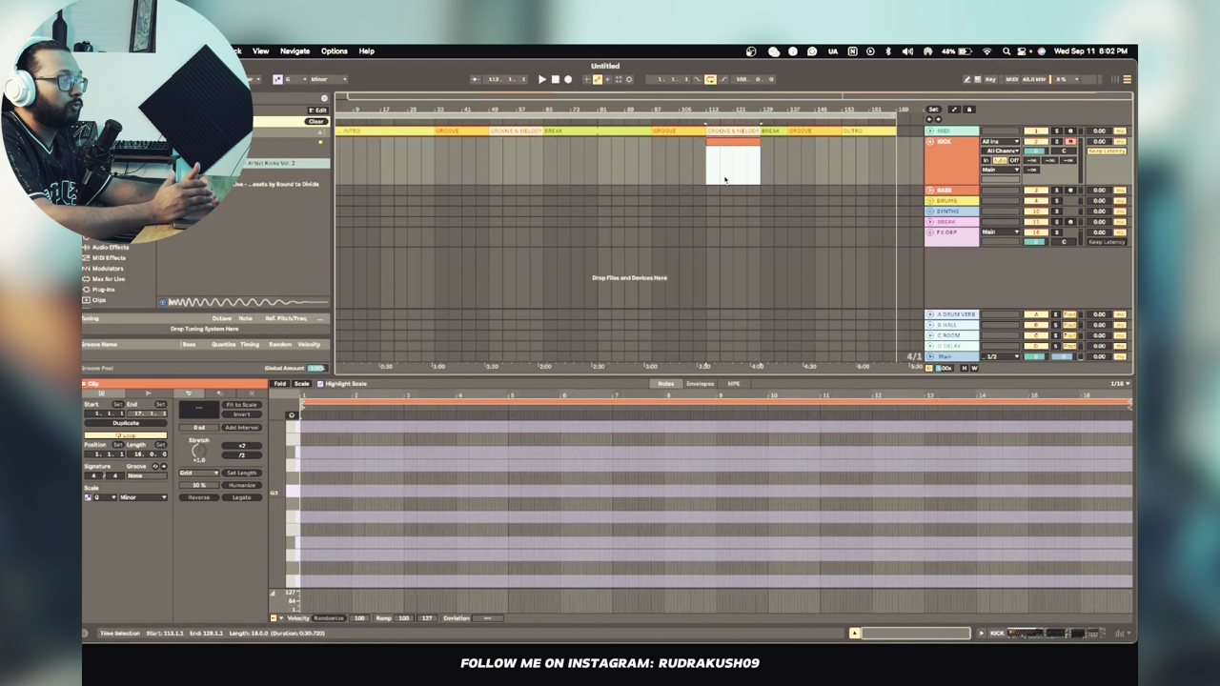
double_click(724, 141)
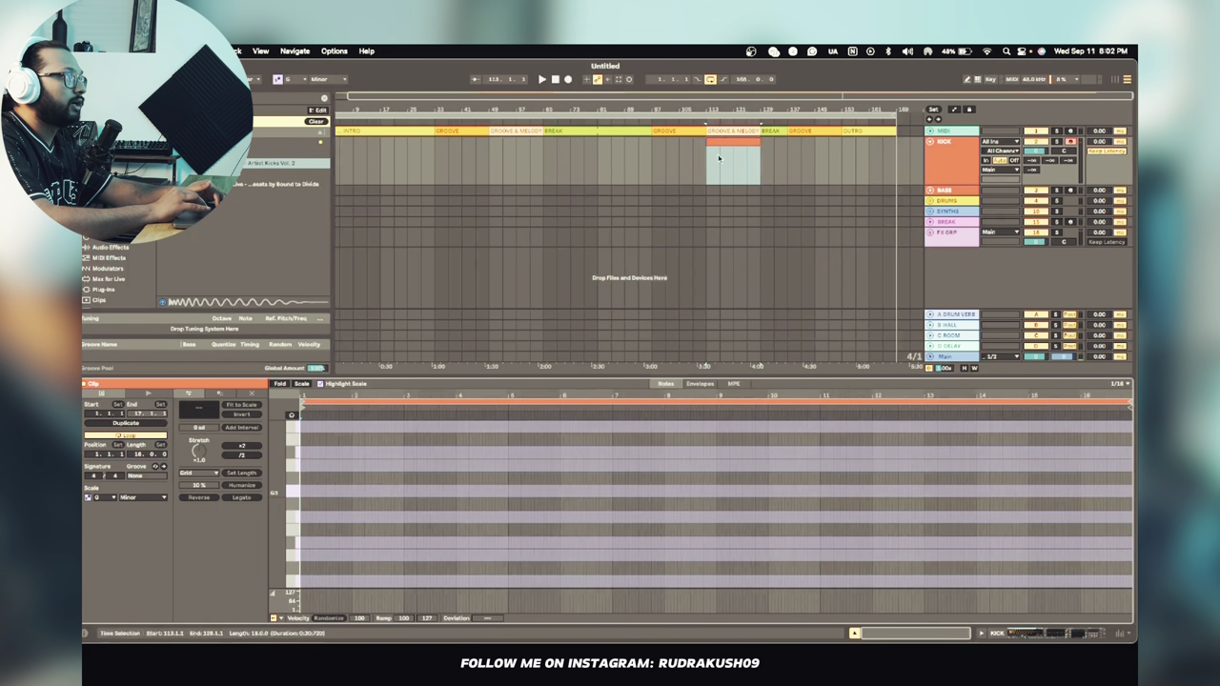
- Turn off scale highlighting in the kick clip's note editor and disable the clip's G Minor scale
scroll(349, 469, "down", 5)
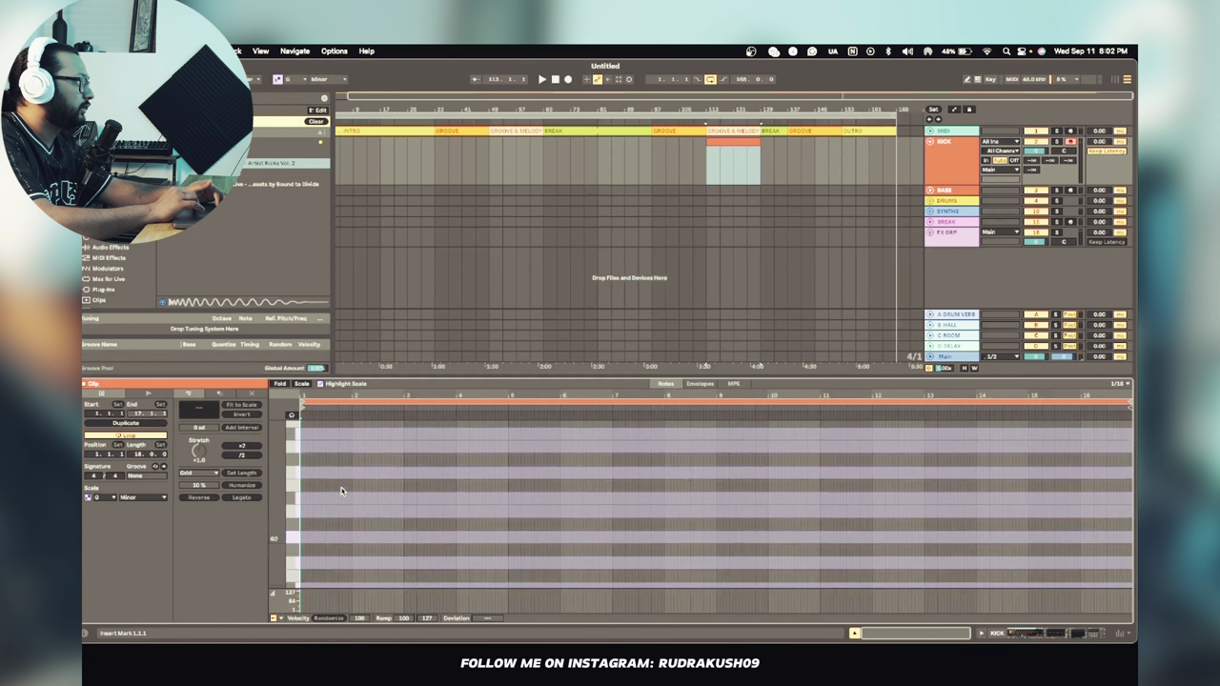
left_click(302, 384)
left_click(302, 384)
left_click(321, 384)
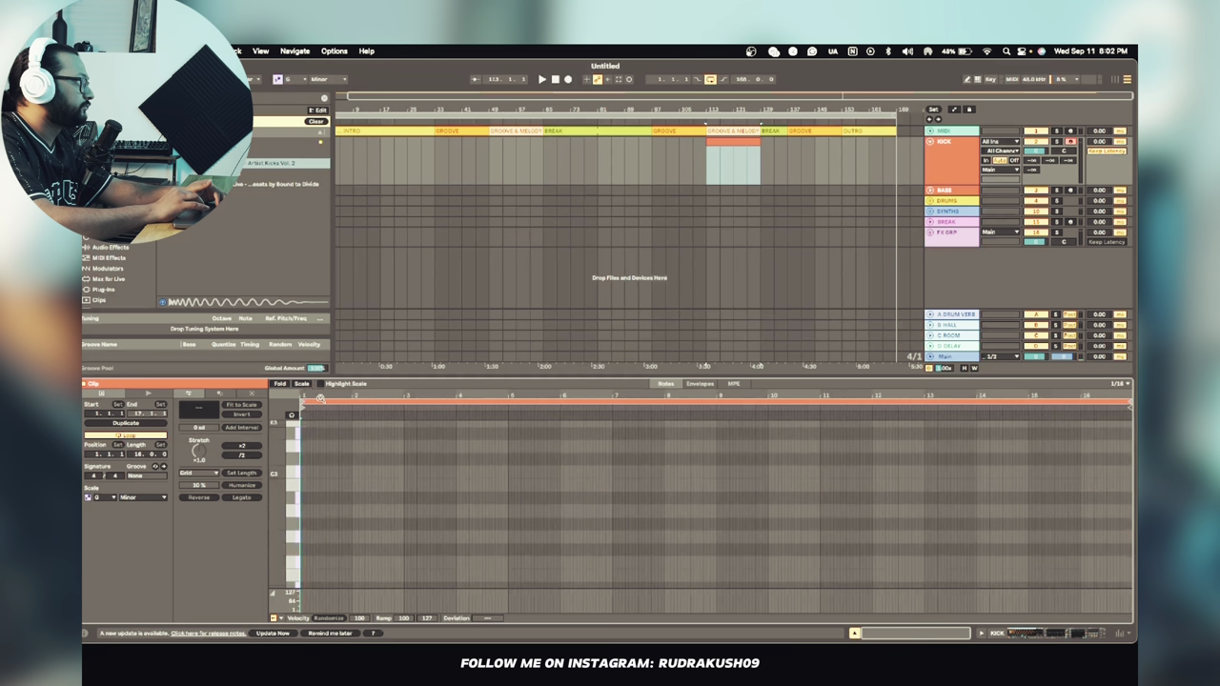
scroll(320, 495, "down", 3)
scroll(320, 492, "up", 4)
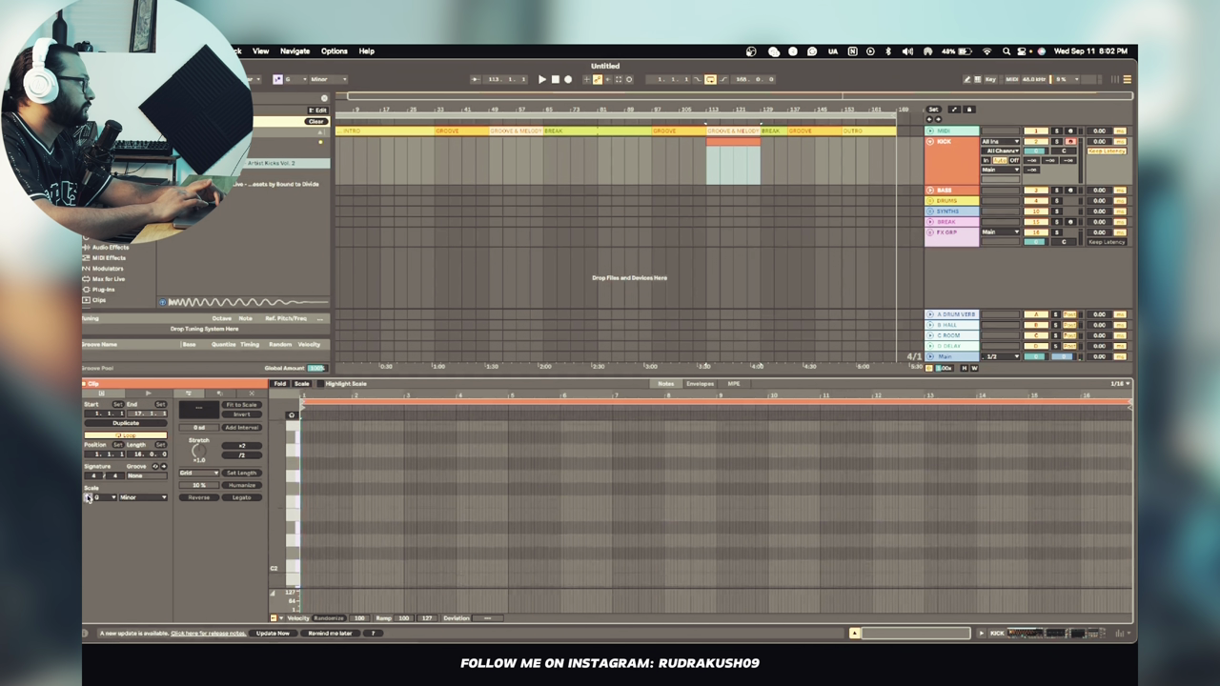
left_click(89, 497)
scroll(312, 548, "up", 5)
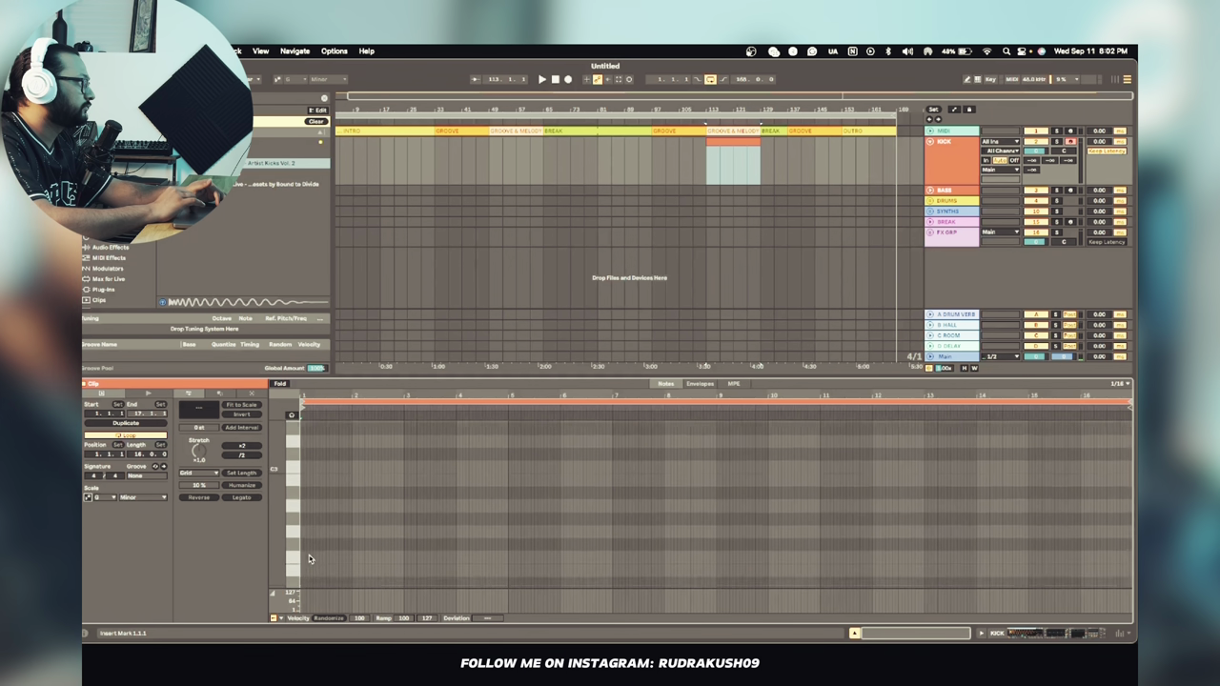
- Shorten the kick clip to two bars and place a one-beat C3 note at its start
left_click(757, 142)
left_click_drag(756, 141, 713, 143)
scroll(705, 144, "up", 2)
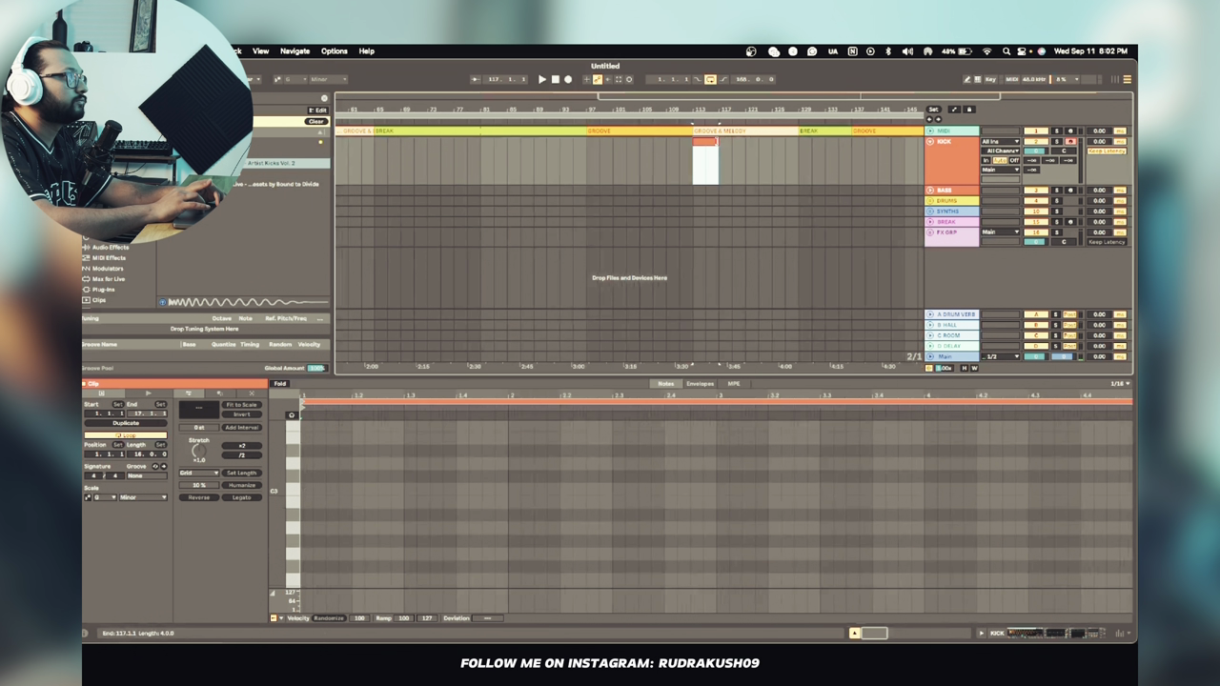
double_click(312, 491)
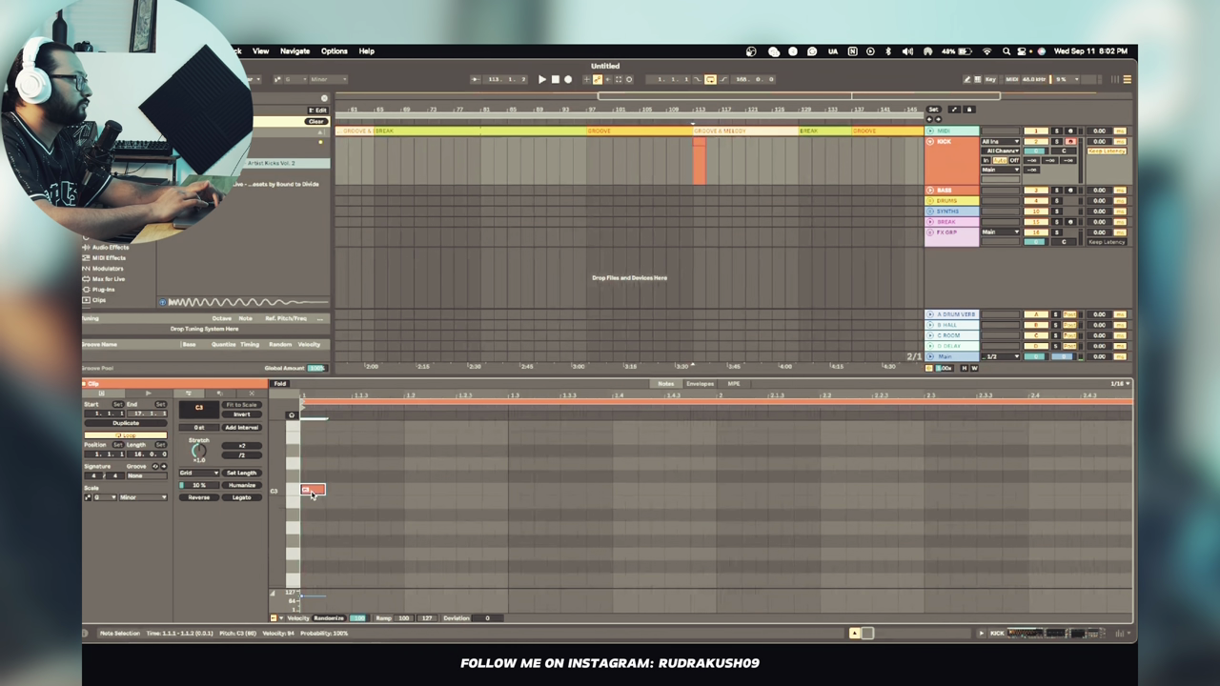
left_click_drag(323, 490, 403, 490)
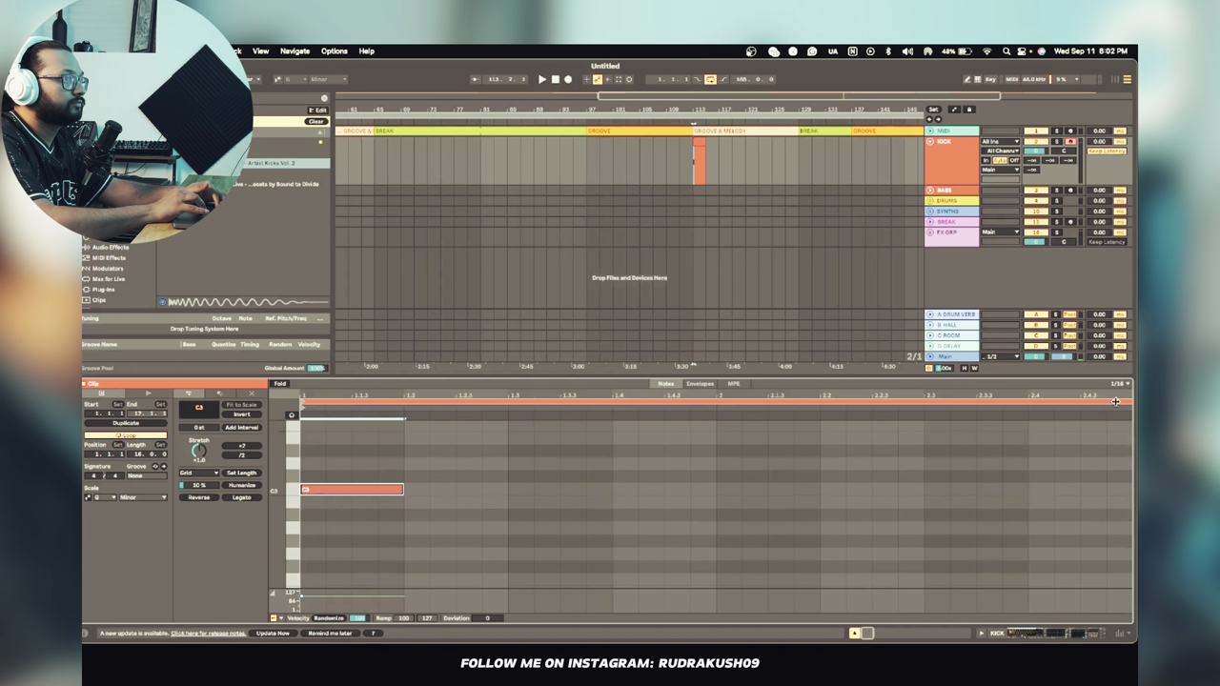
- Shorten the kick clip's loop to one beat and extend the clip to bar 129 for 16 bars of repeated kicks
key("space")
left_click_drag(1077, 391, 1078, 257)
mouse_move(1131, 402)
left_mouse_down()
mouse_move(313, 414)
mouse_move(303, 496)
left_mouse_up()
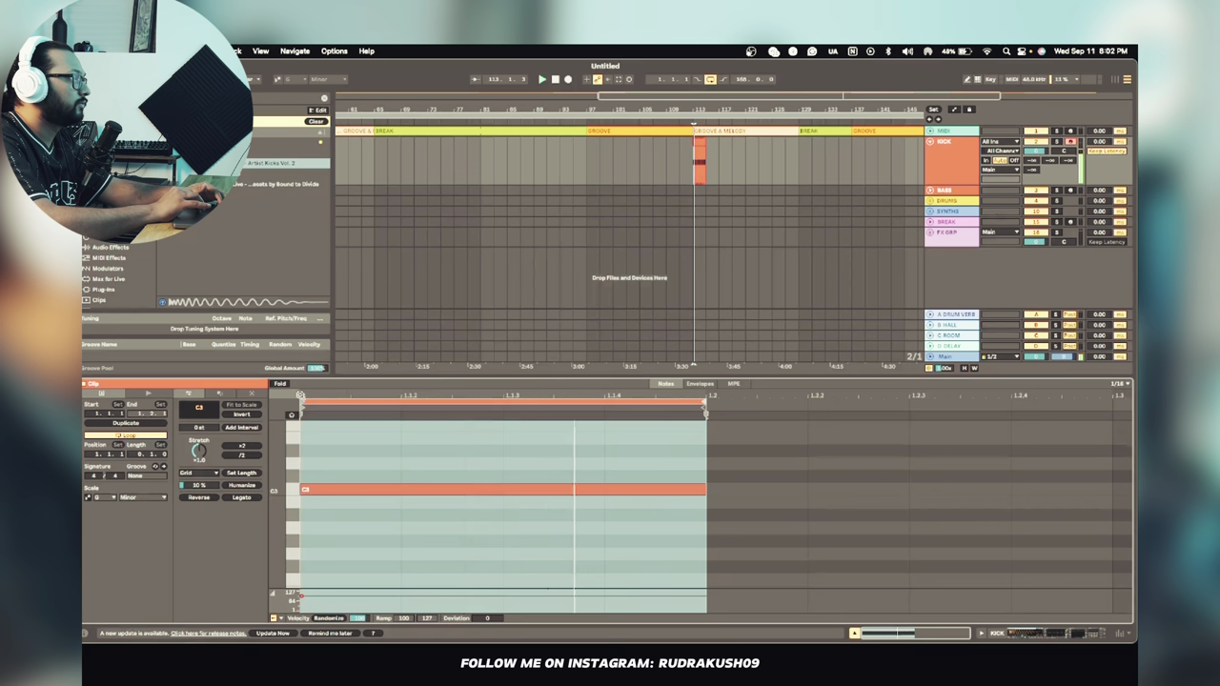
left_click_drag(705, 143, 797, 143)
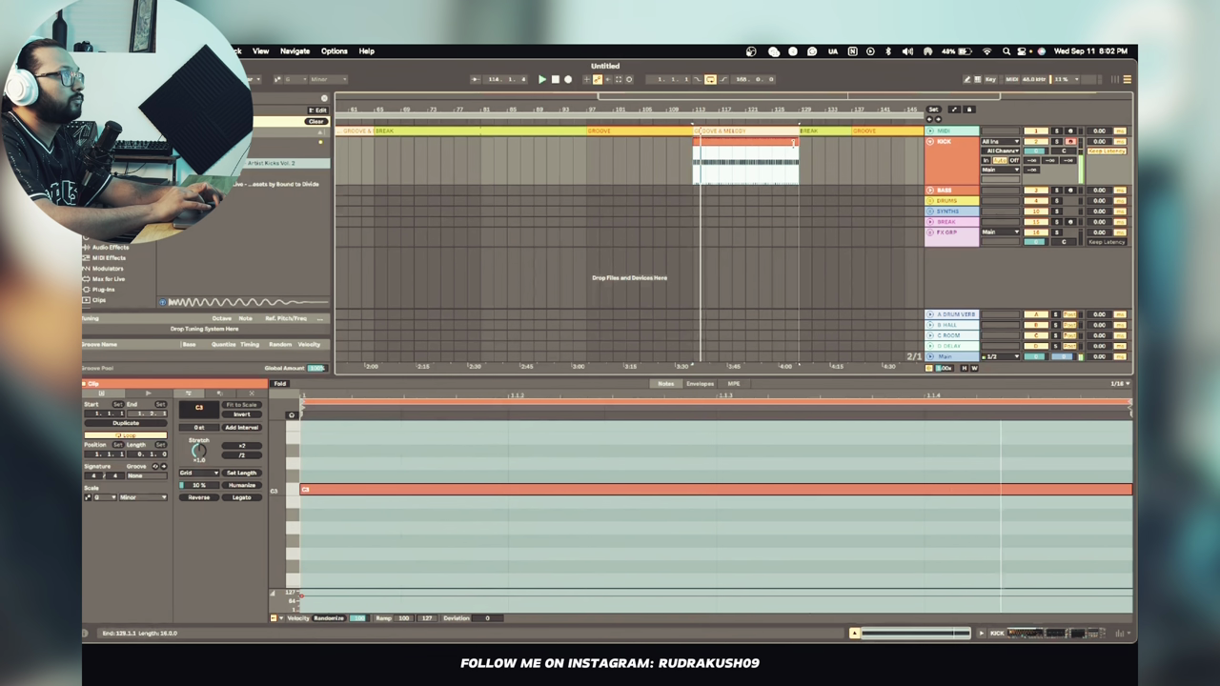
- Reset the KICK track's peak meter in the mixer and check its level while the clip plays
key("shift+Tab")
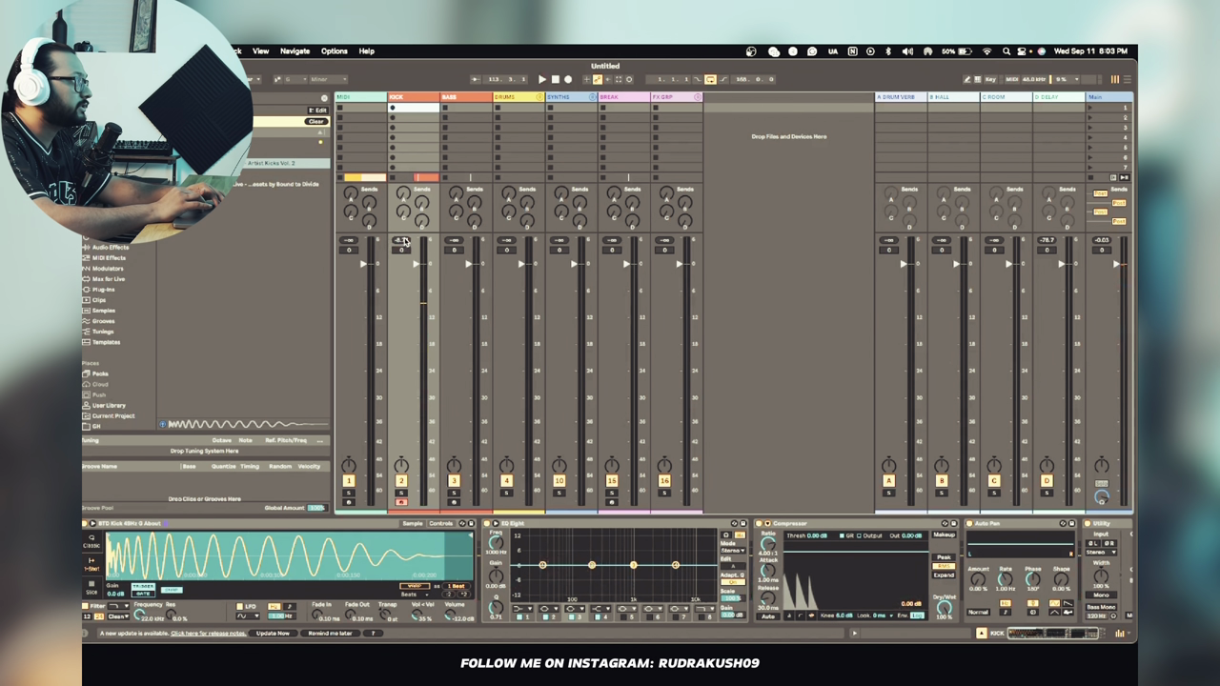
left_click(404, 242)
key("space")
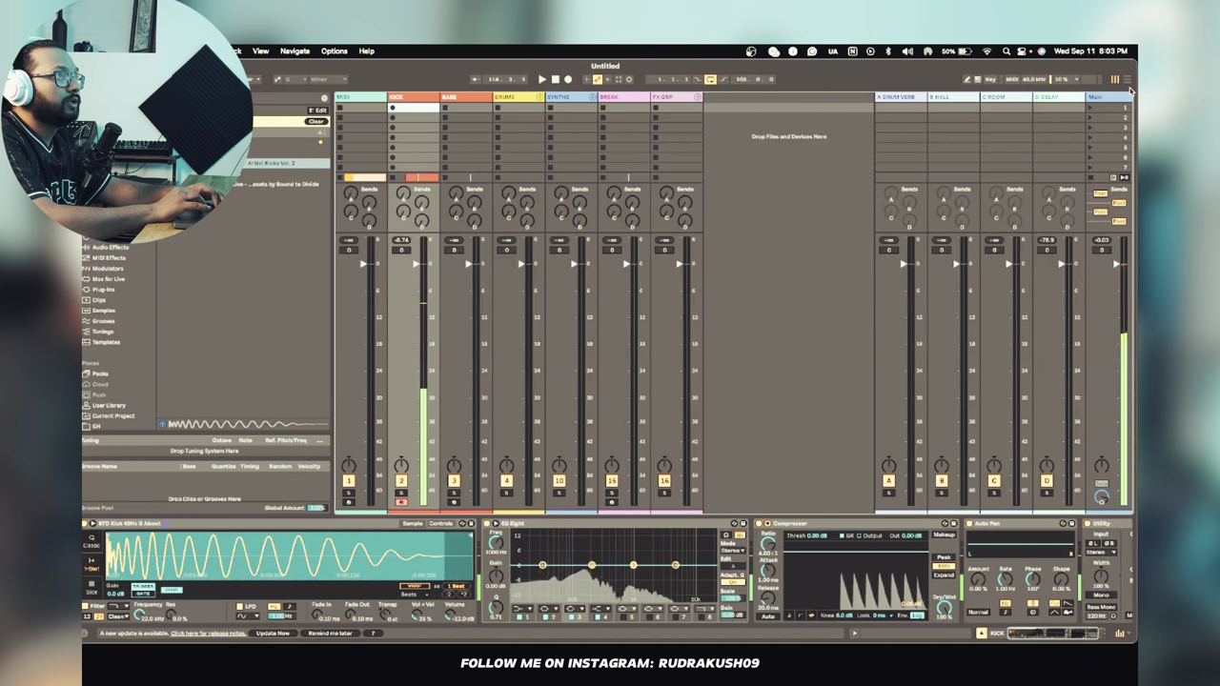
key("Tab")
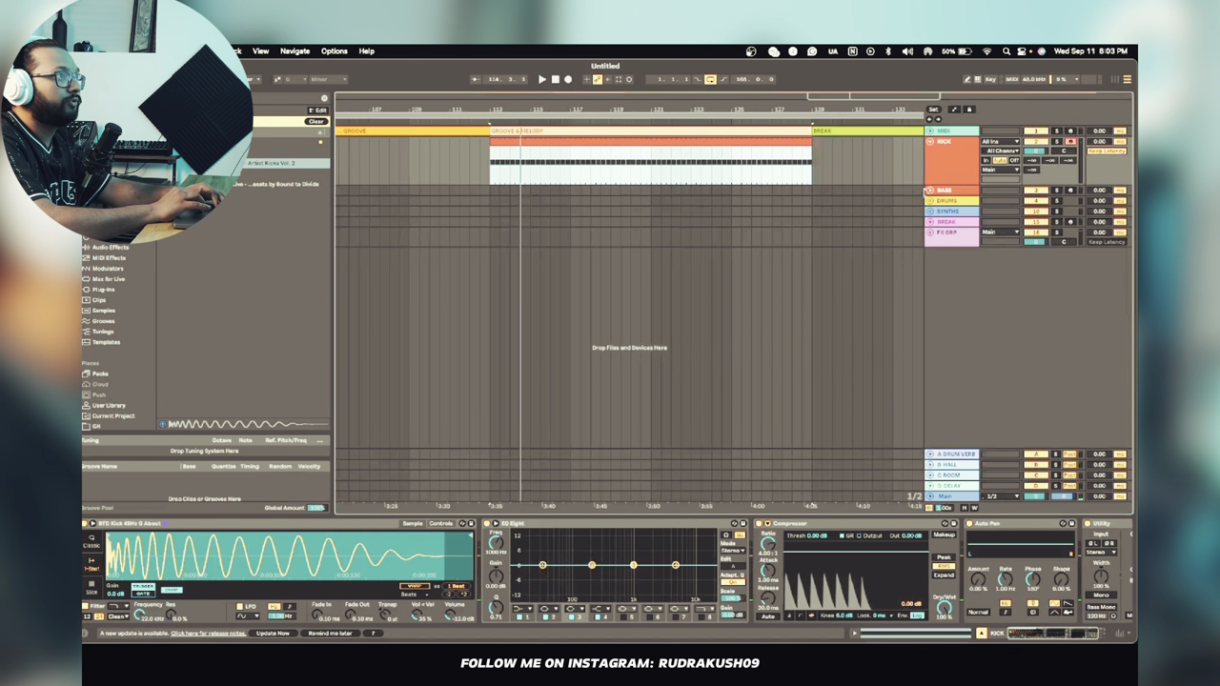
- Create a MIDI clip on the BASS track covering bars 113 to 129 and play that section in a loop
left_click(929, 192)
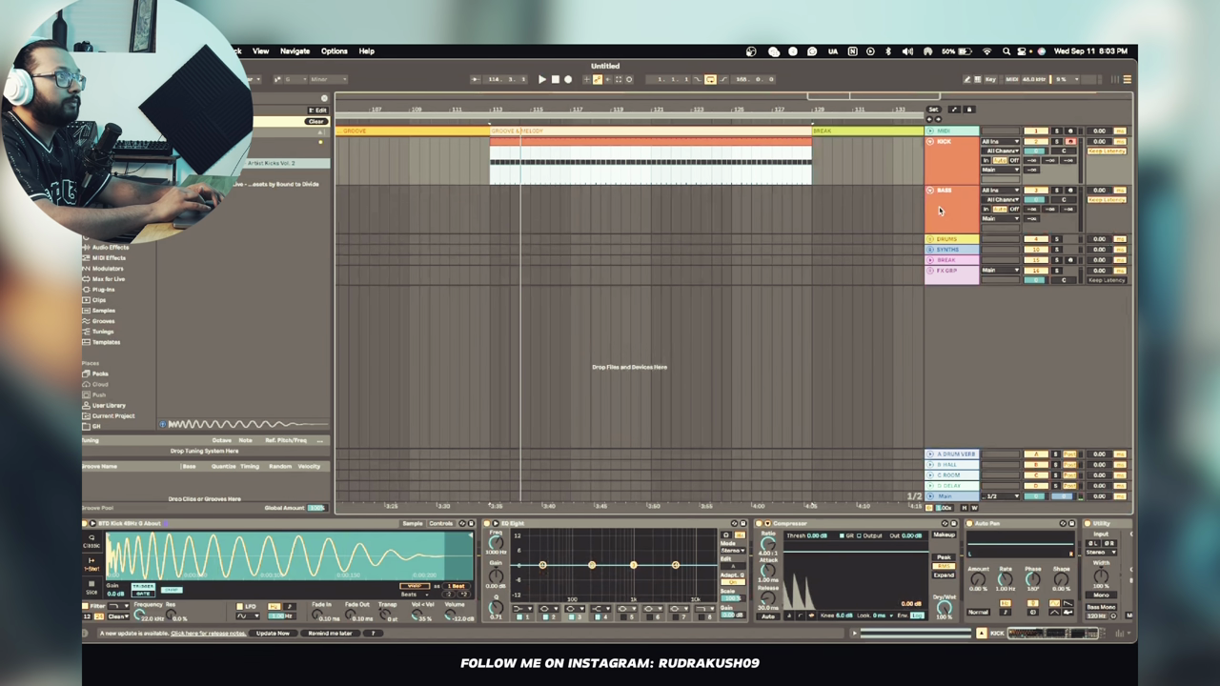
left_click(942, 210)
left_click_drag(494, 207, 526, 207)
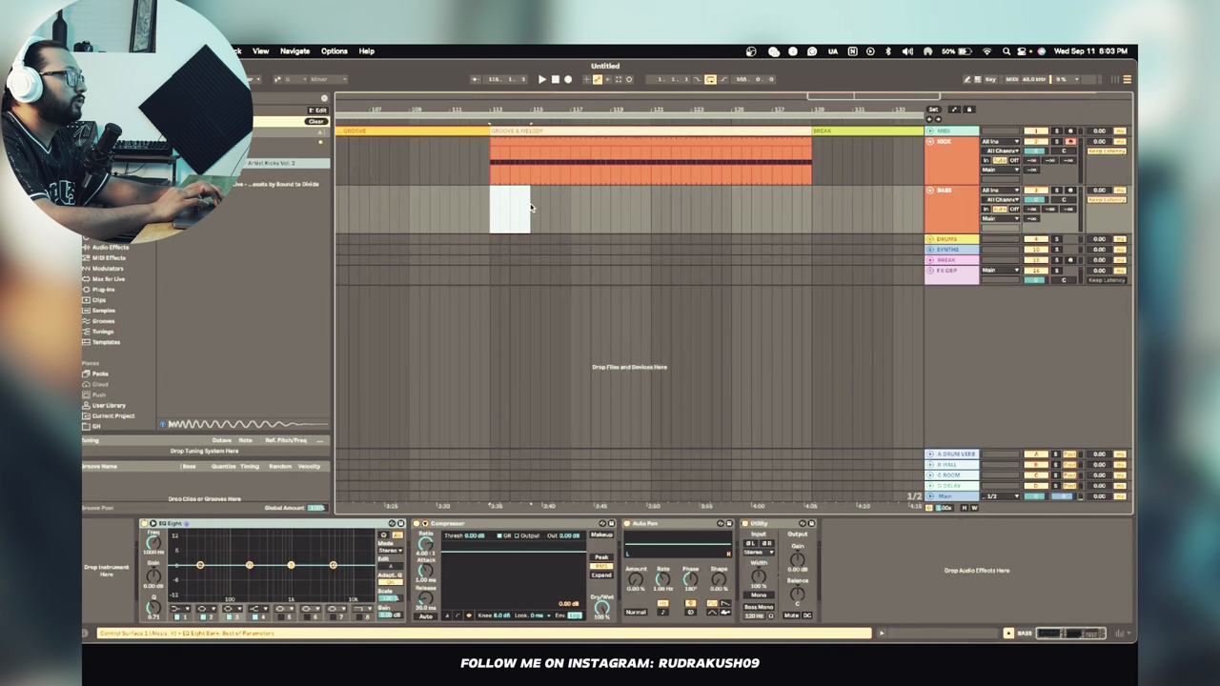
key("super+shift+m")
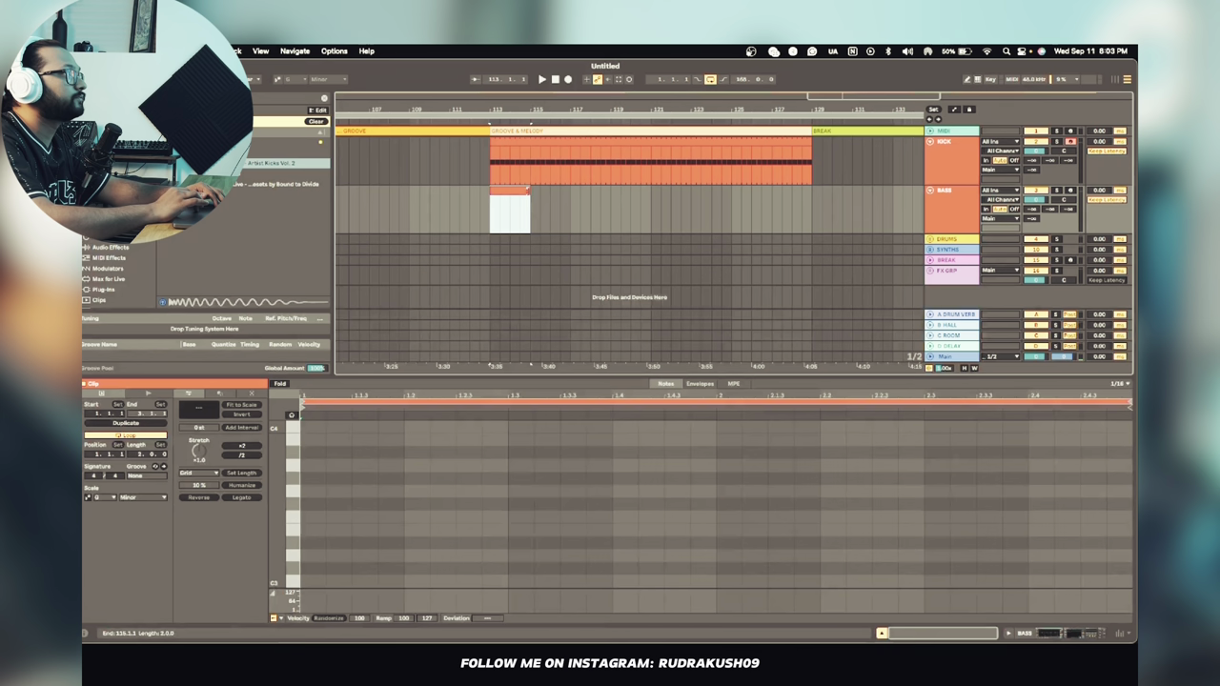
left_click_drag(528, 191, 812, 194)
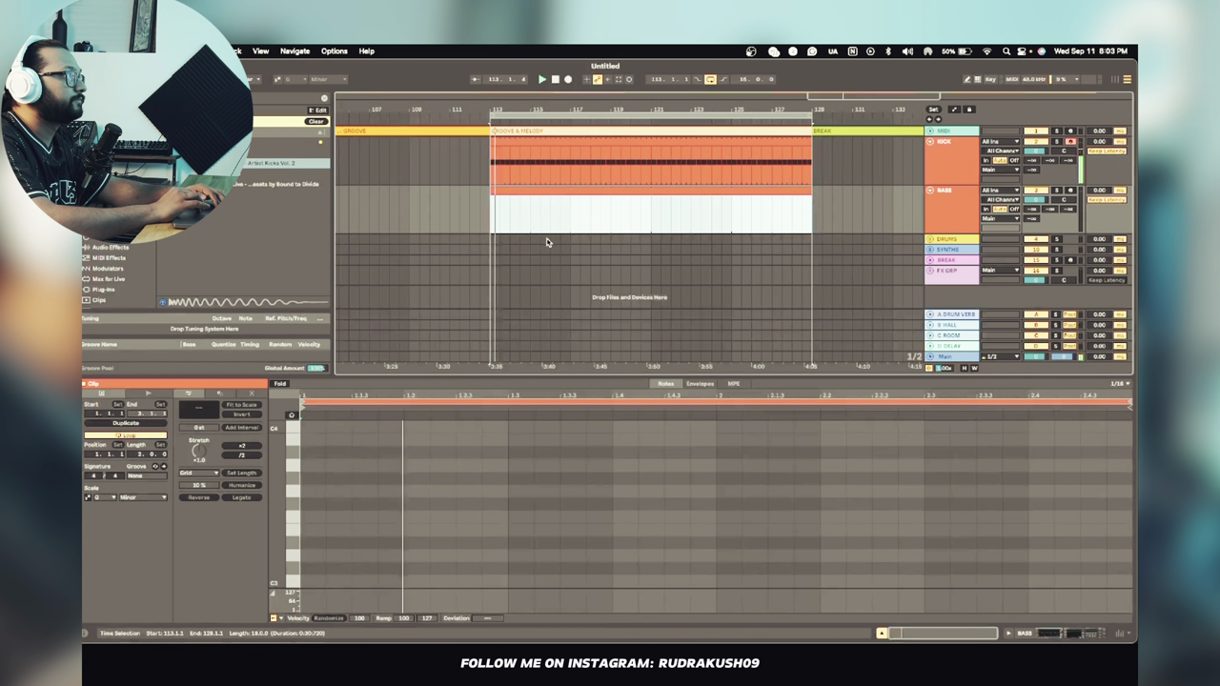
key("space")
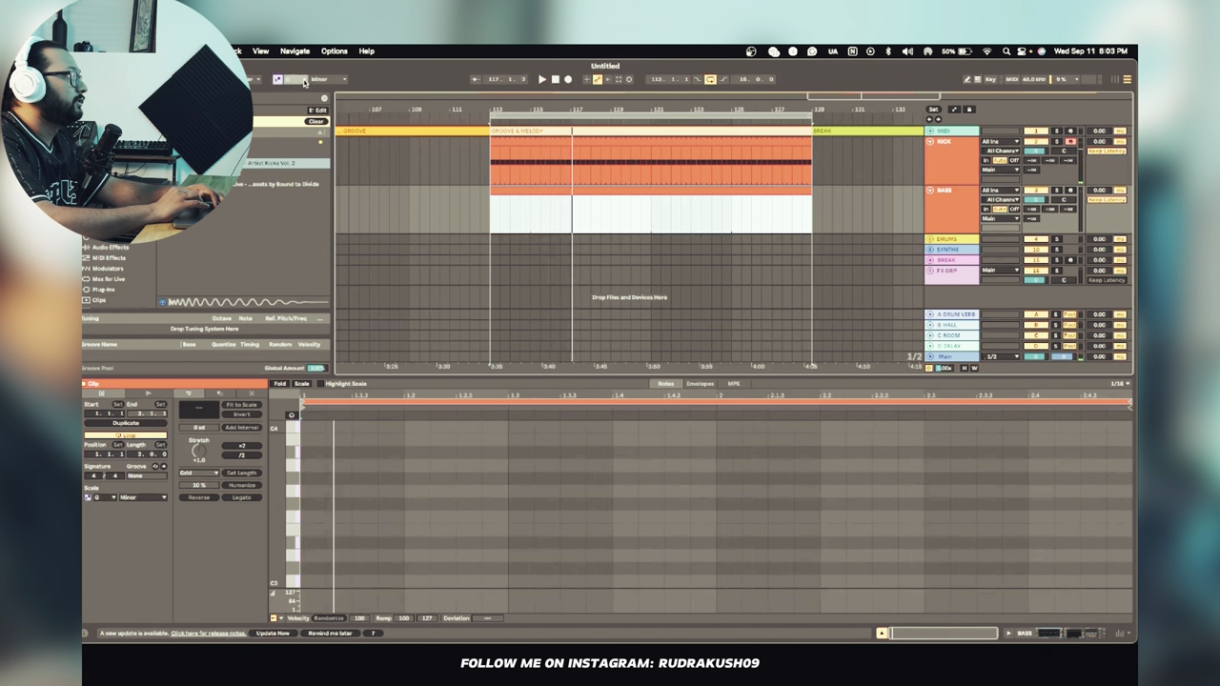
- Display the KICK track's device chain, check the loaded sample's name and play the looped section
left_click(949, 169)
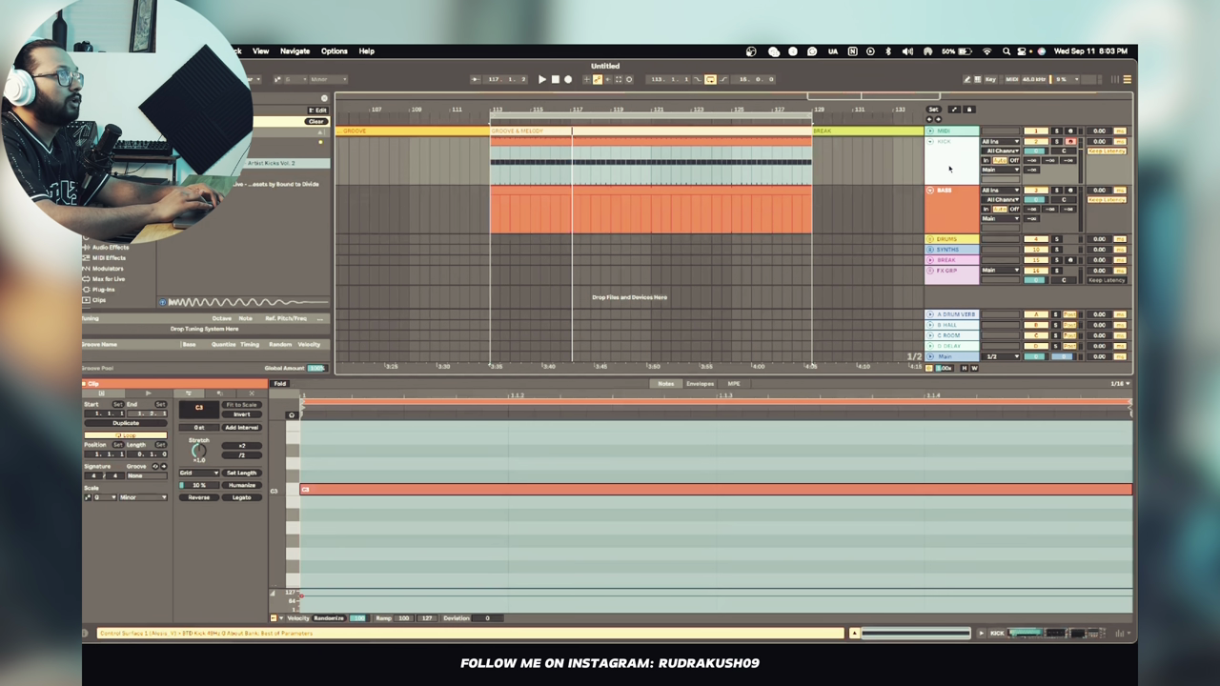
left_click(1075, 634)
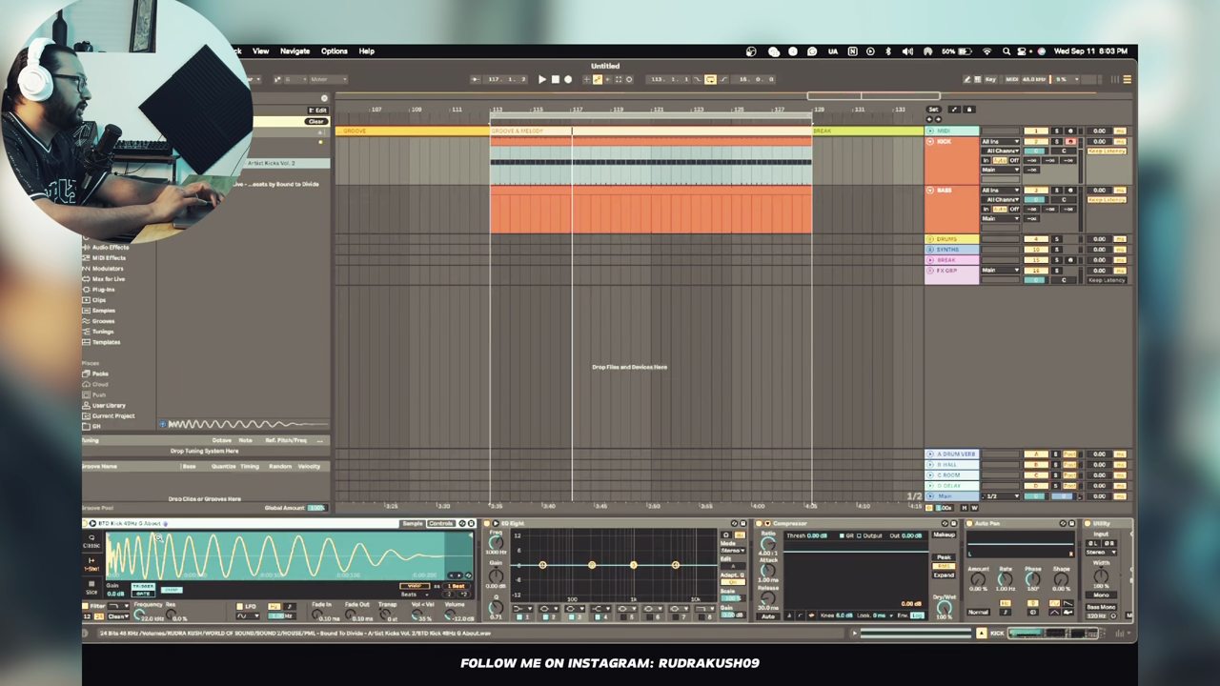
key("space")
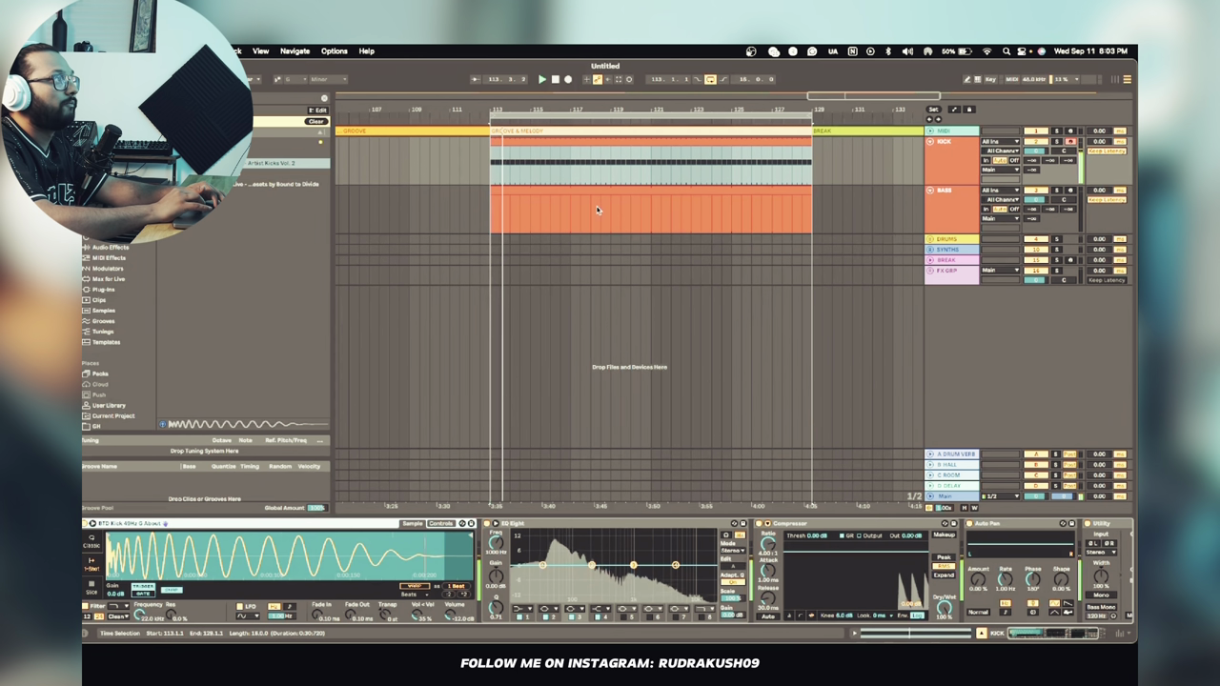
- Fold the BASS track, unfold the SYNTHS group and load Serum onto its first LEAD track
left_click(546, 190)
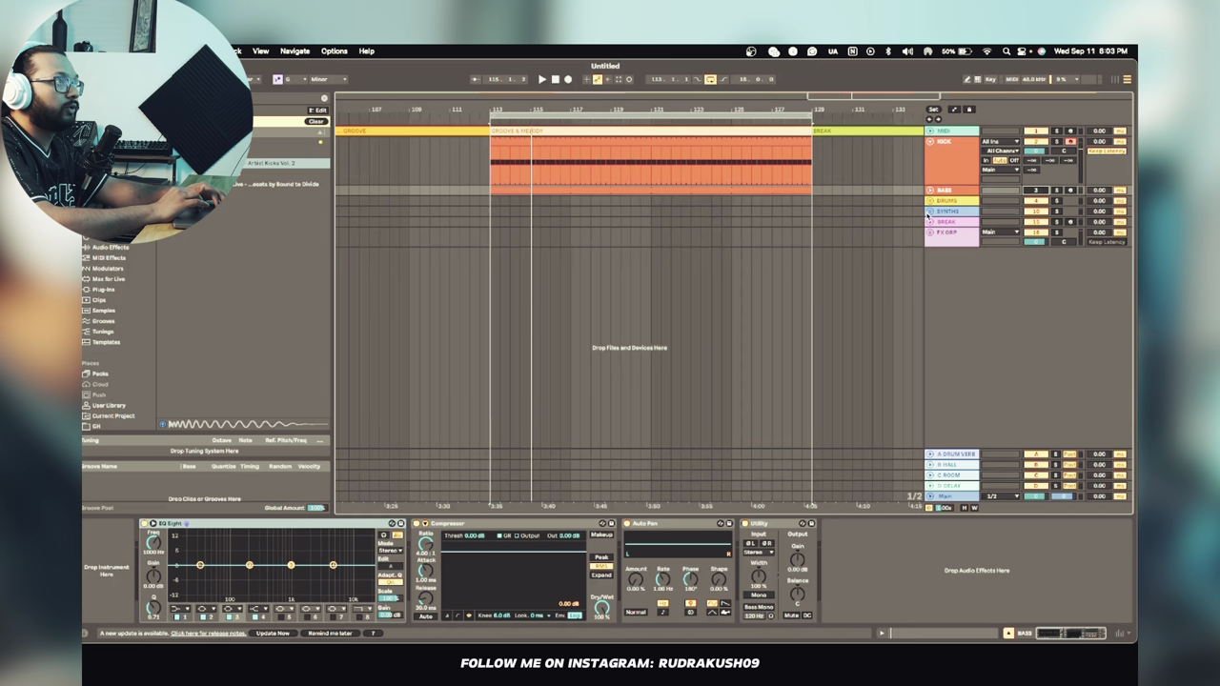
left_click(929, 212)
scroll(946, 264, "down", 2)
left_click(942, 211)
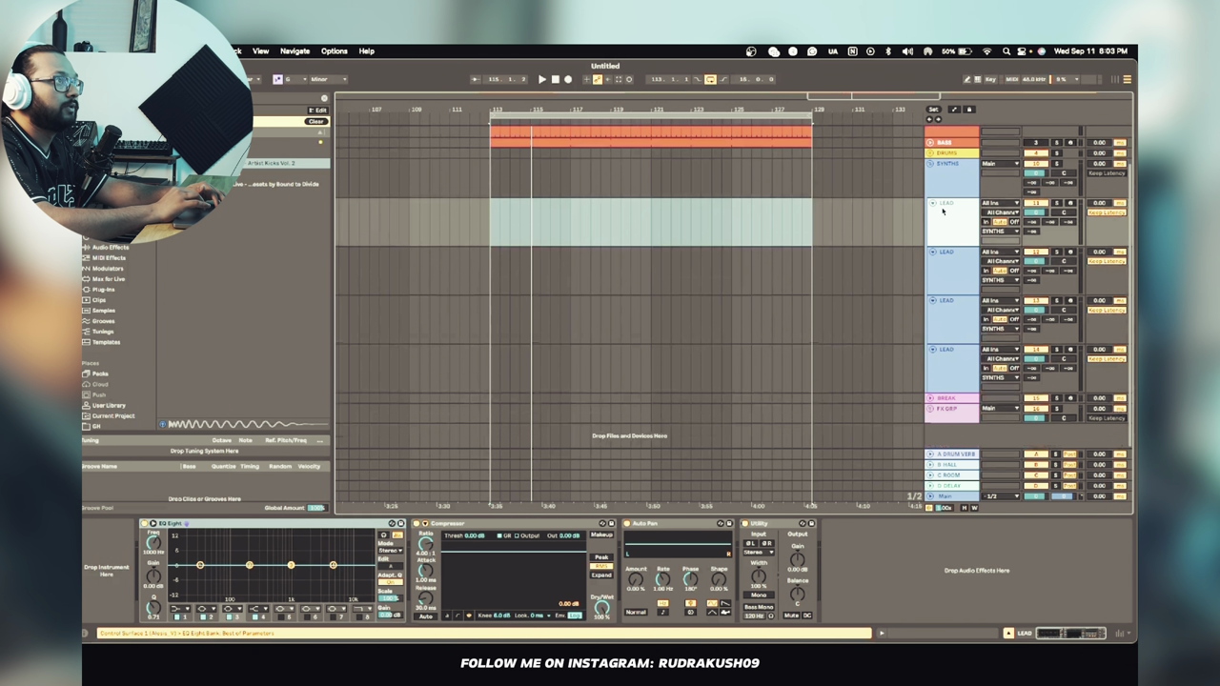
left_click(324, 99)
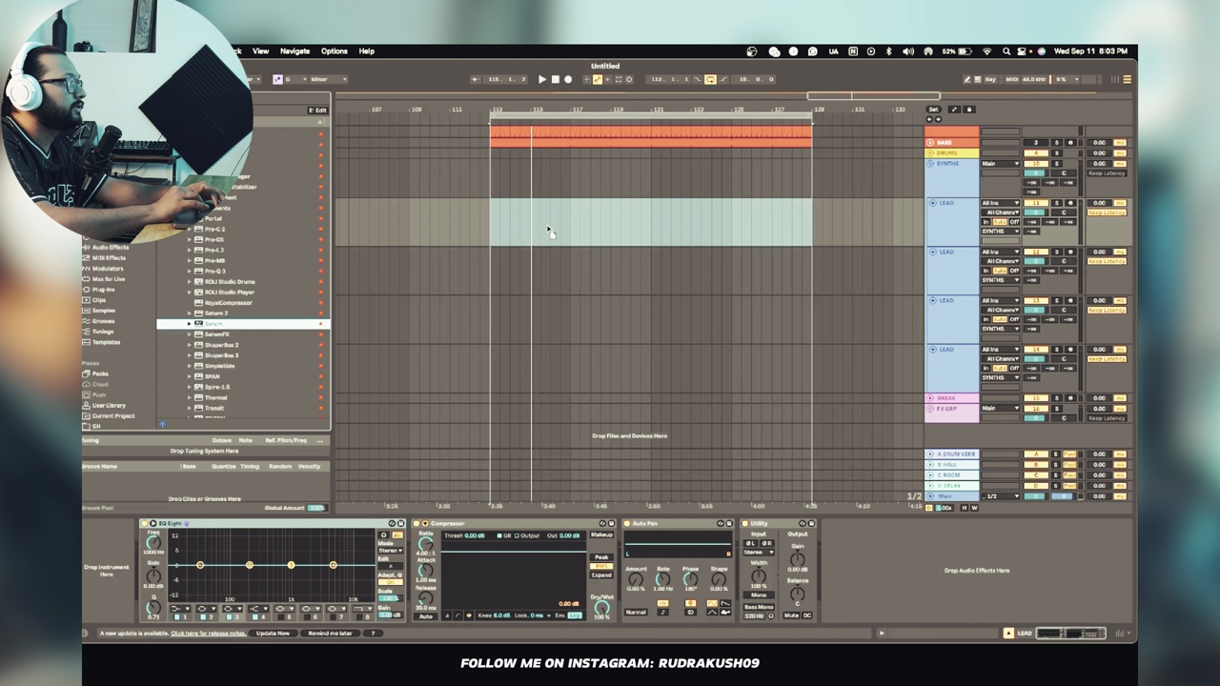
key("Return")
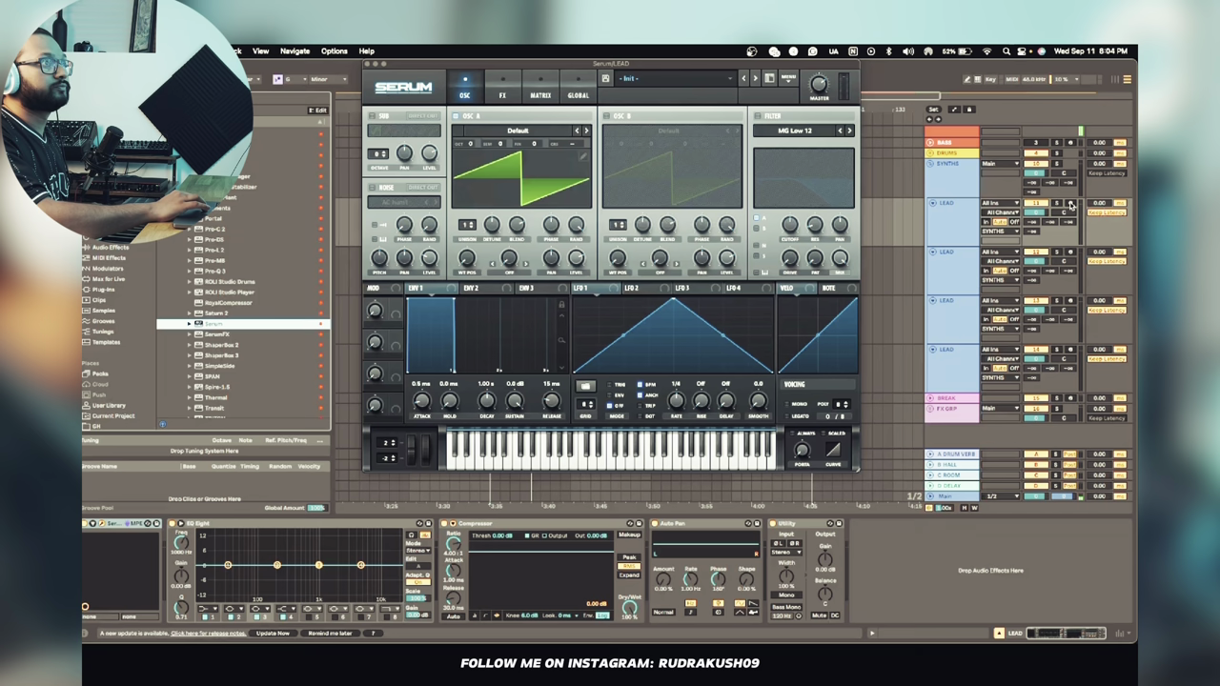
- Hide Track Options from the arrangement track controls
left_click(334, 50)
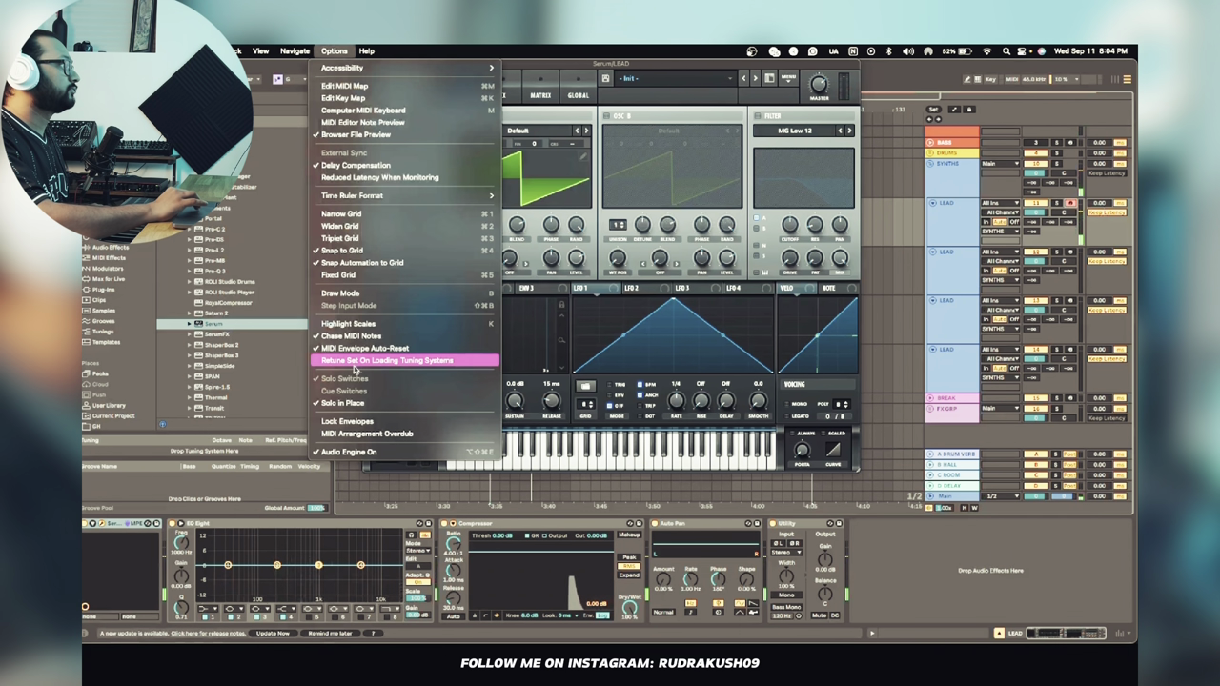
mouse_move(260, 52)
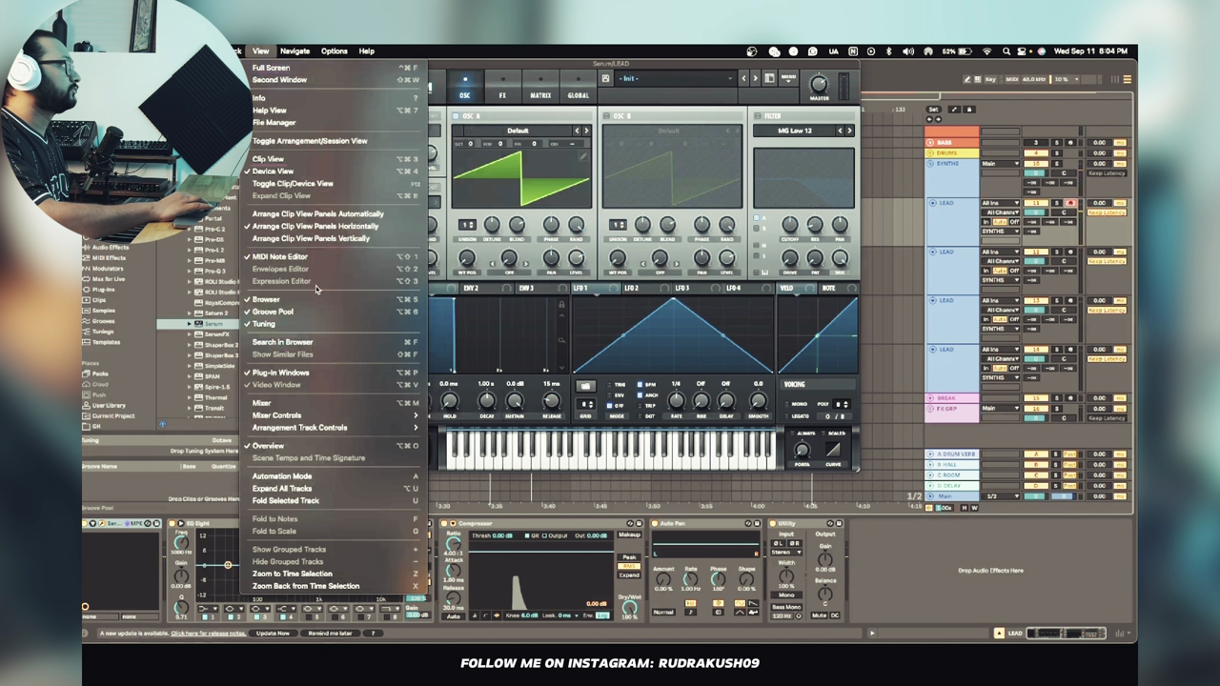
mouse_move(374, 427)
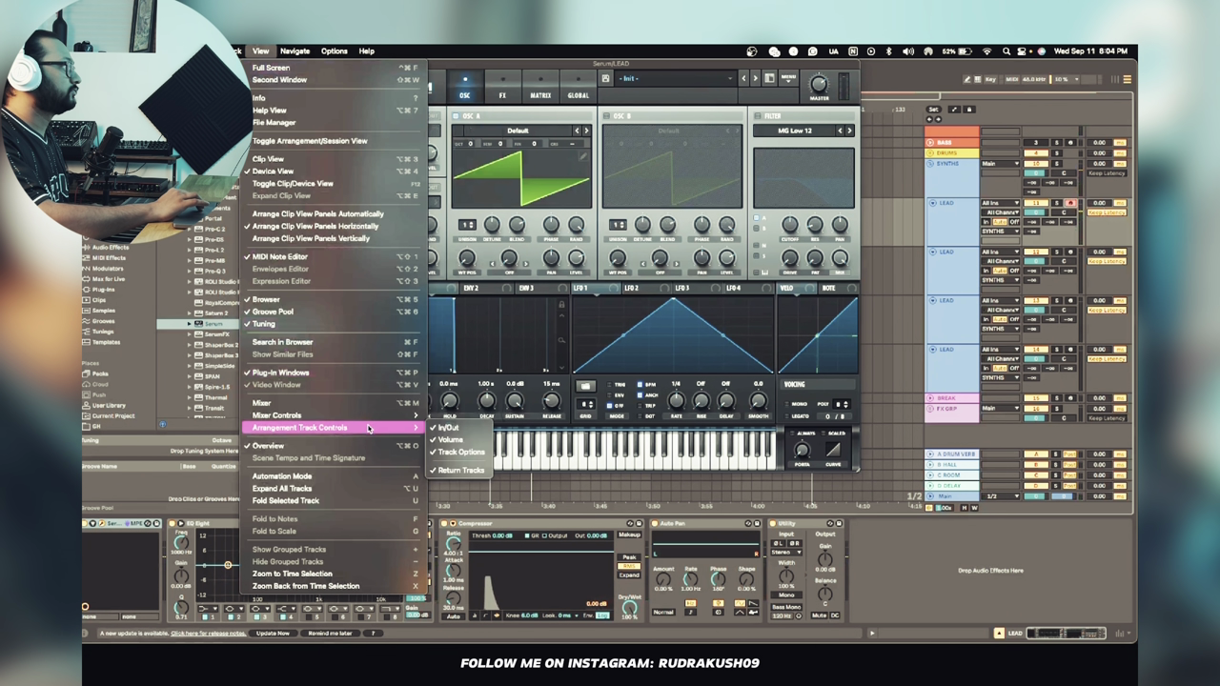
left_click(455, 454)
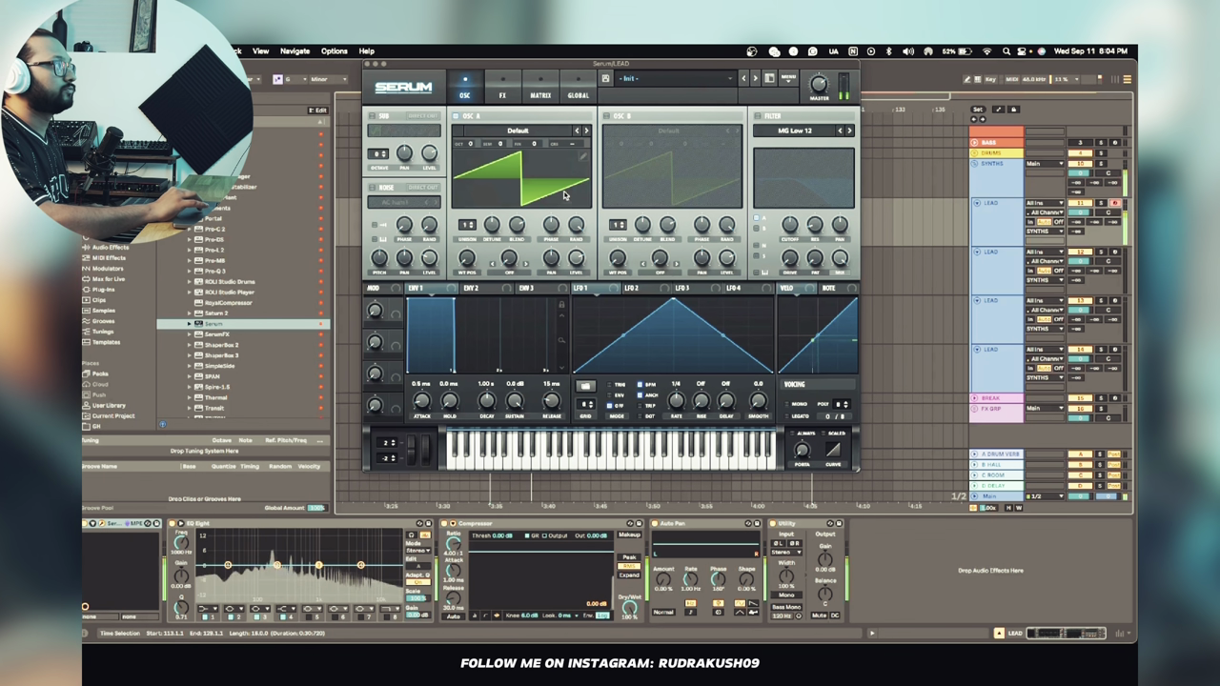
- Filter Serum's presets to the Pad category and audition PAD - Agueda and Pad - Airfeel [ PML ] on the LEAD track
left_click(674, 82)
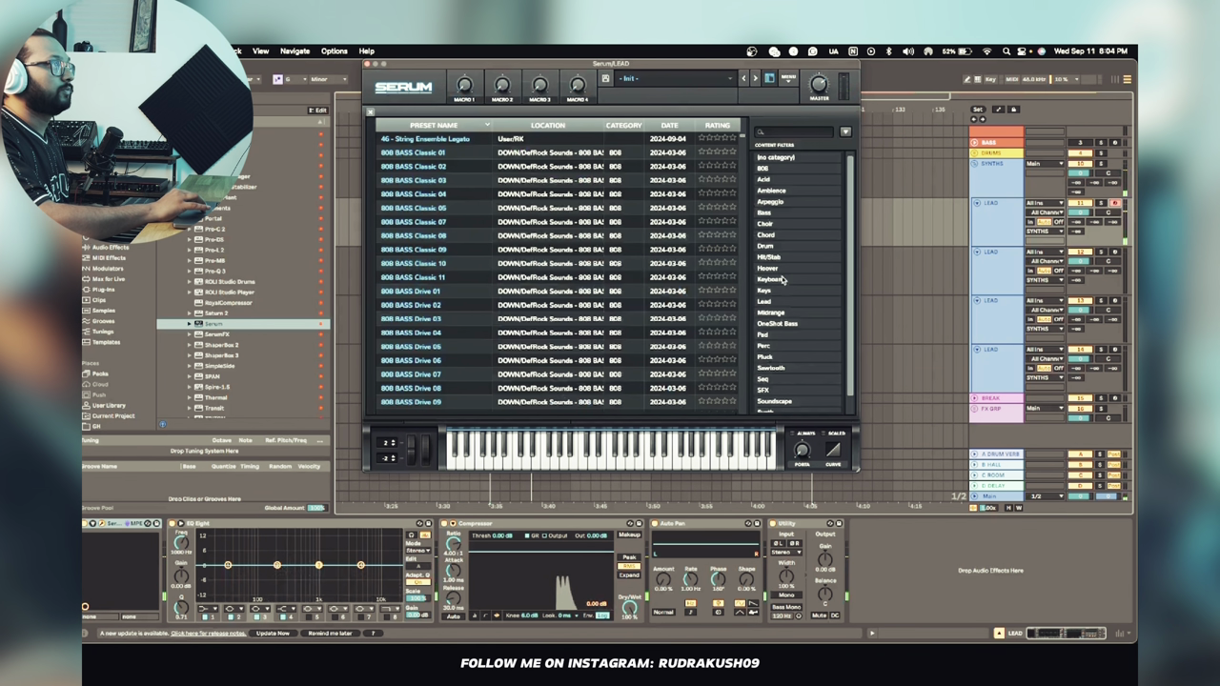
left_click(770, 336)
left_click(410, 140)
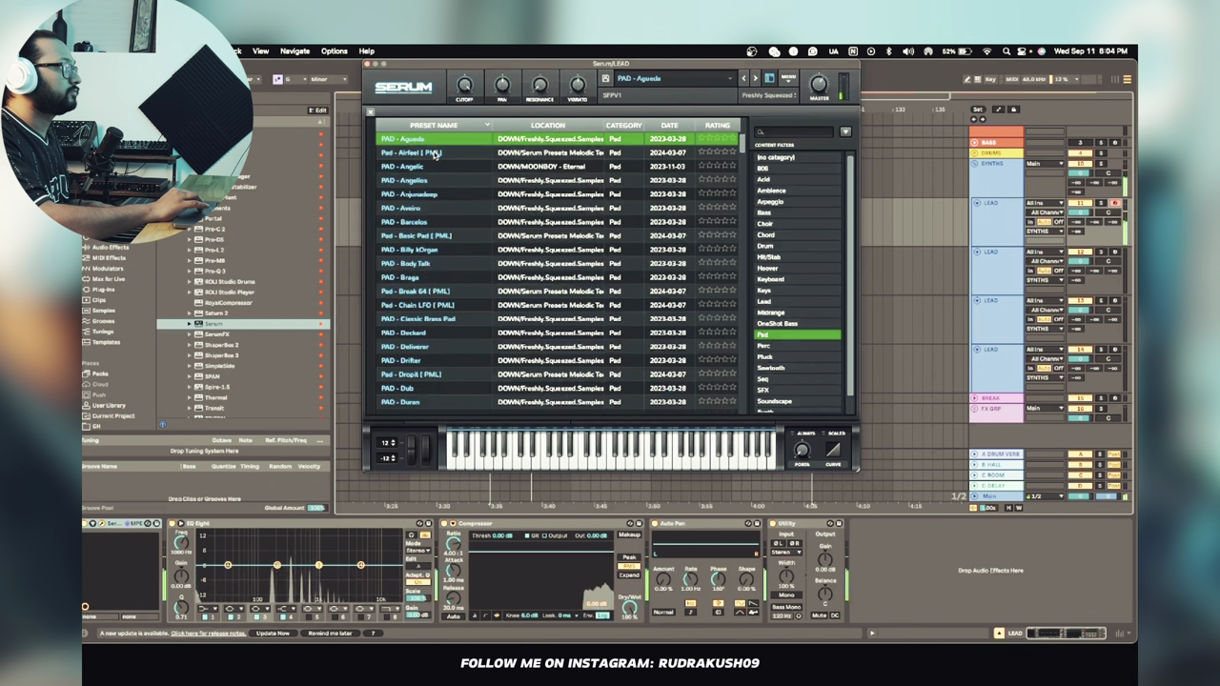
left_click(435, 154)
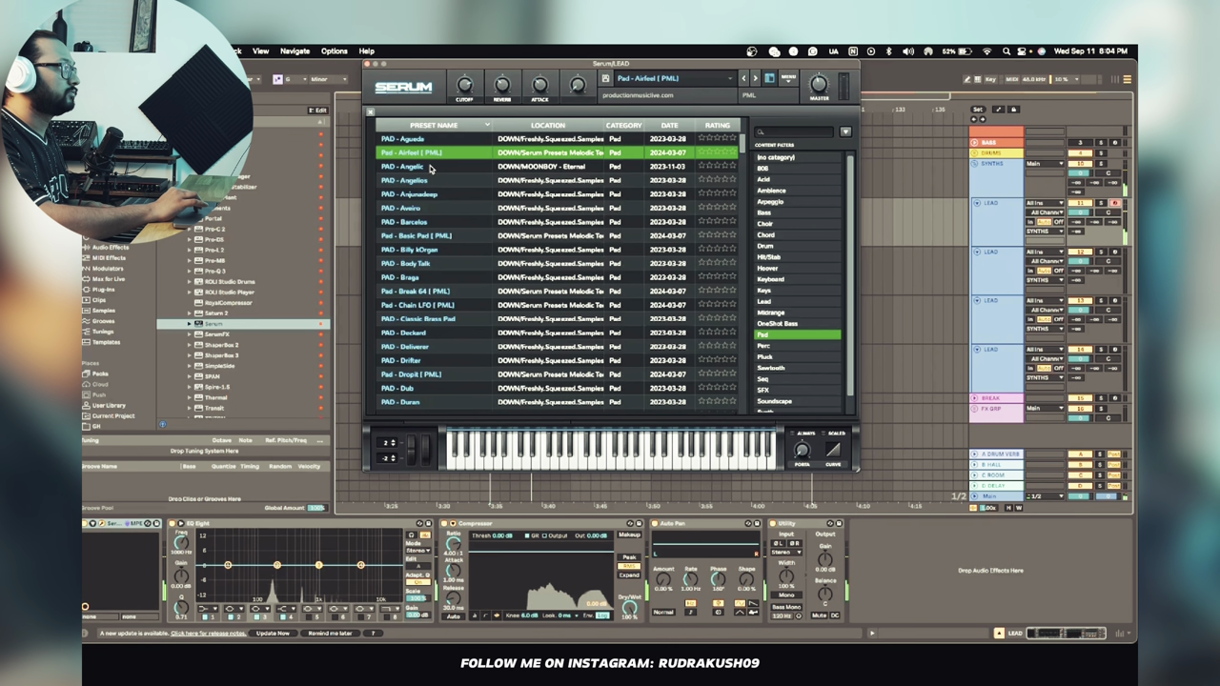